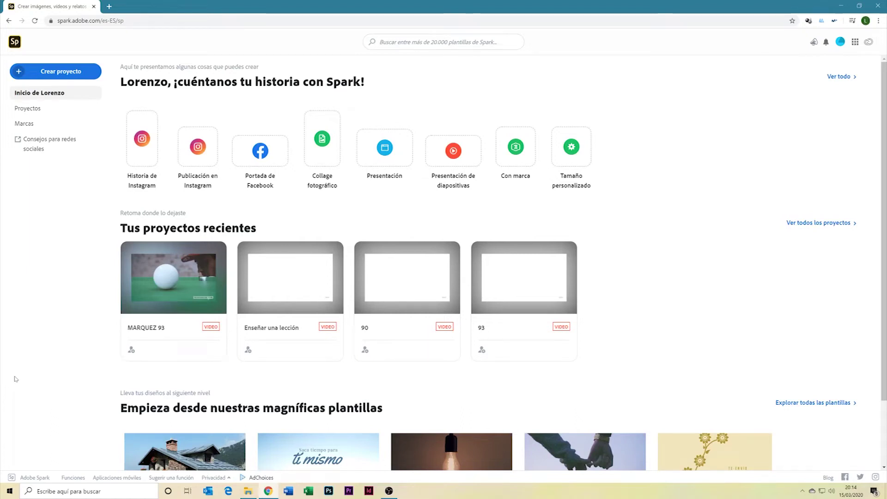
Open the Marcas page to view the existing BMW and RED BULL brand kits.
{"action": "mouse_move", "coordinate": [172, 277]}
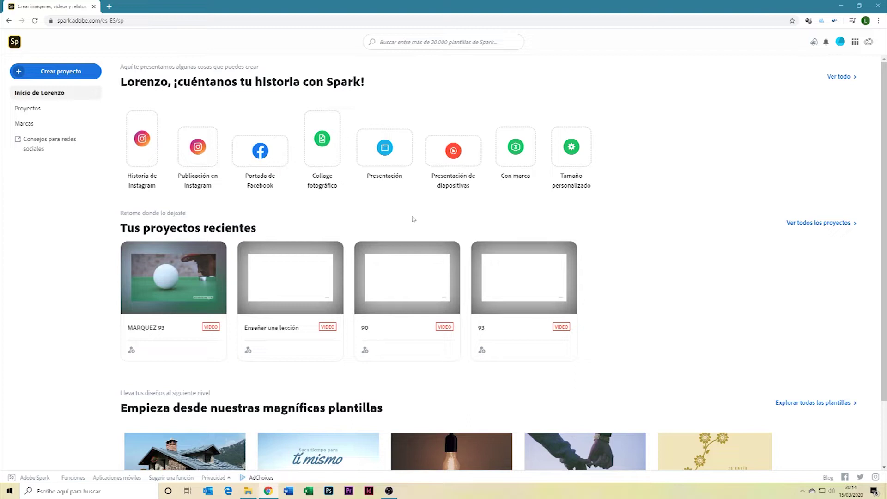
{"action": "scroll", "coordinate": [687, 272], "scroll_direction": "down", "scroll_amount": 2}
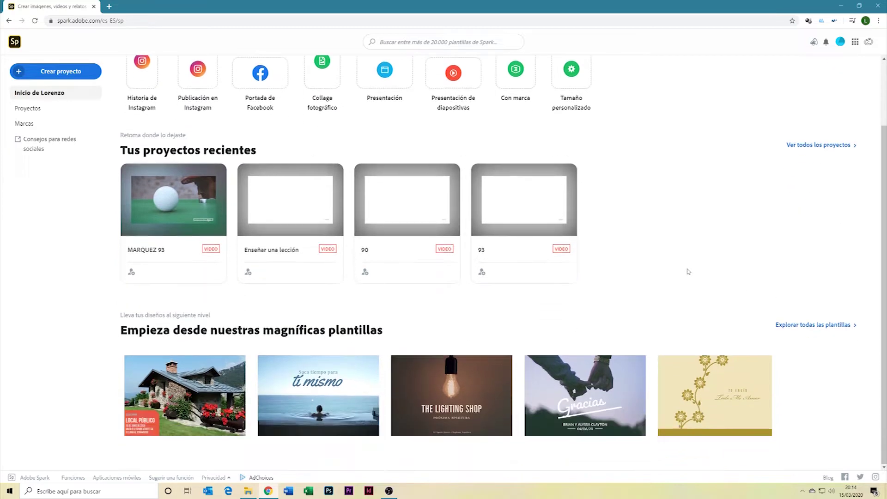
{"action": "scroll", "coordinate": [687, 270], "scroll_direction": "up", "scroll_amount": 2}
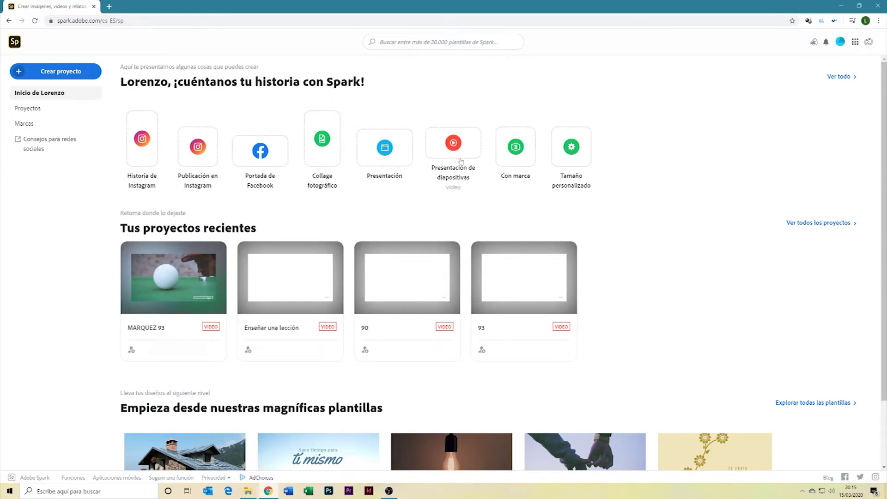
{"action": "left_click", "coordinate": [33, 126]}
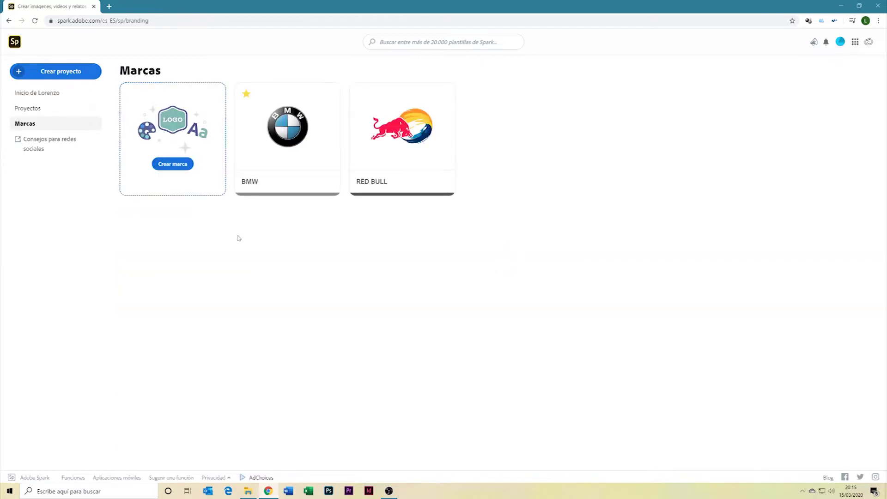
{"action": "mouse_move", "coordinate": [289, 140]}
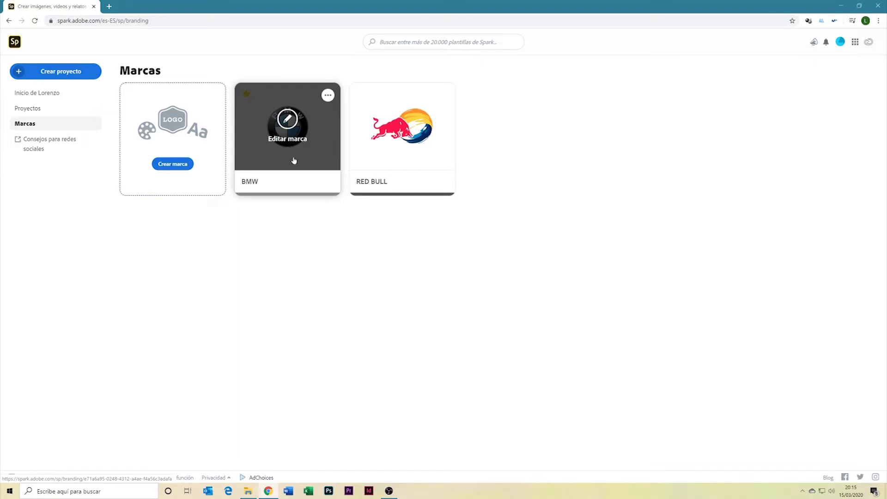
{"action": "mouse_move", "coordinate": [389, 158]}
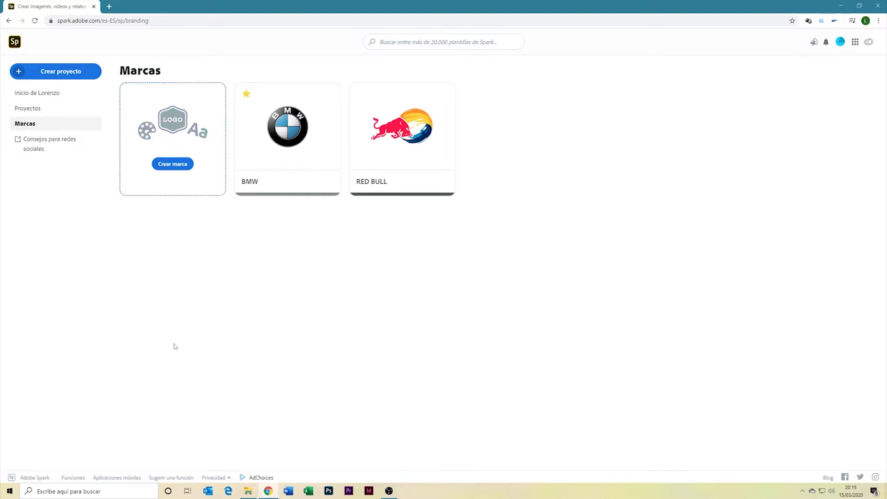
Start a new brand and upload the mm93-fans file as its logo, showing all file types.
{"action": "left_click", "coordinate": [174, 169]}
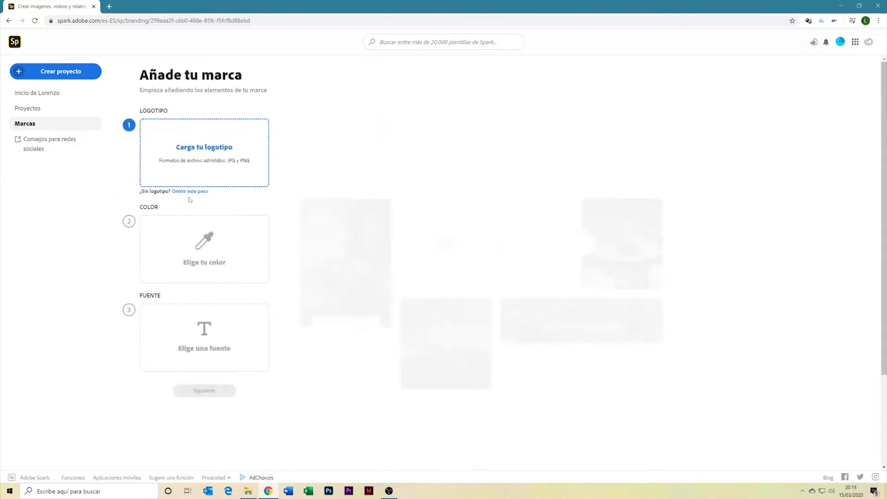
{"action": "left_click", "coordinate": [202, 166]}
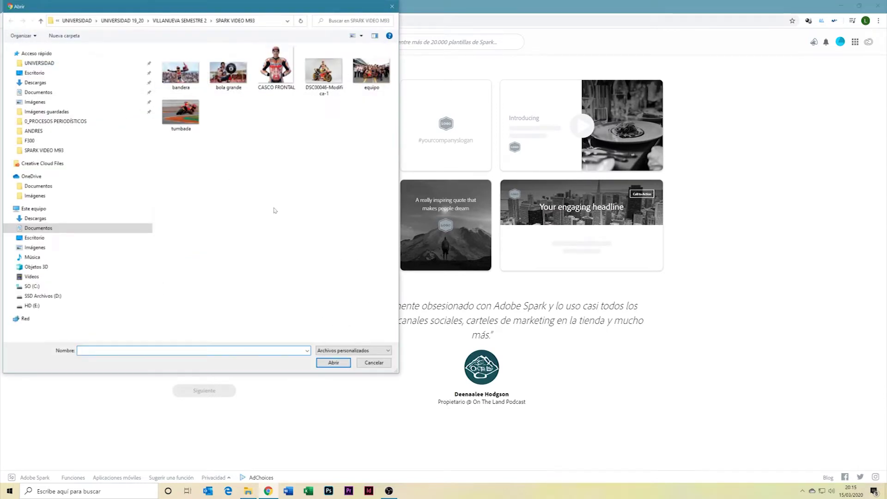
{"action": "left_click", "coordinate": [352, 351]}
{"action": "left_click", "coordinate": [355, 365]}
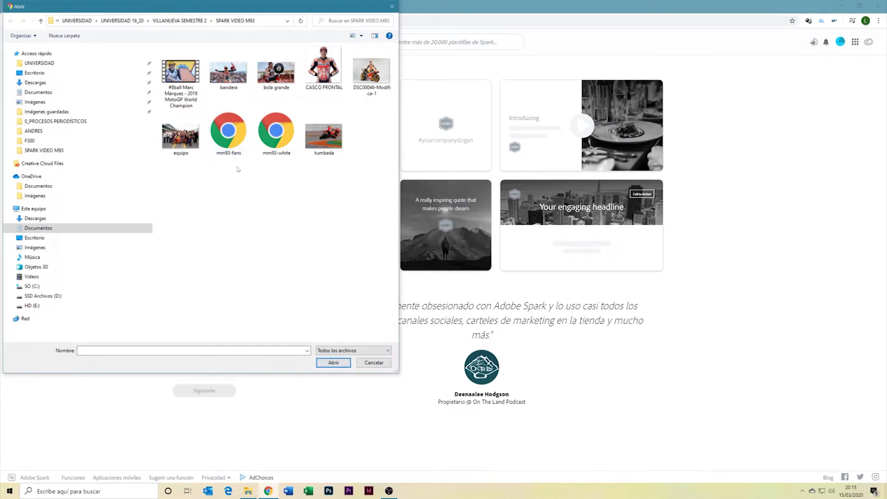
{"action": "left_click", "coordinate": [232, 147]}
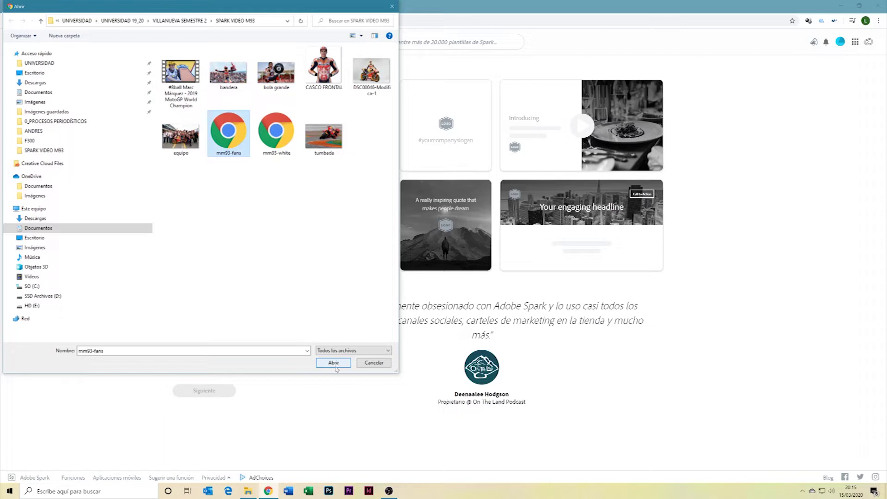
{"action": "left_click", "coordinate": [334, 362]}
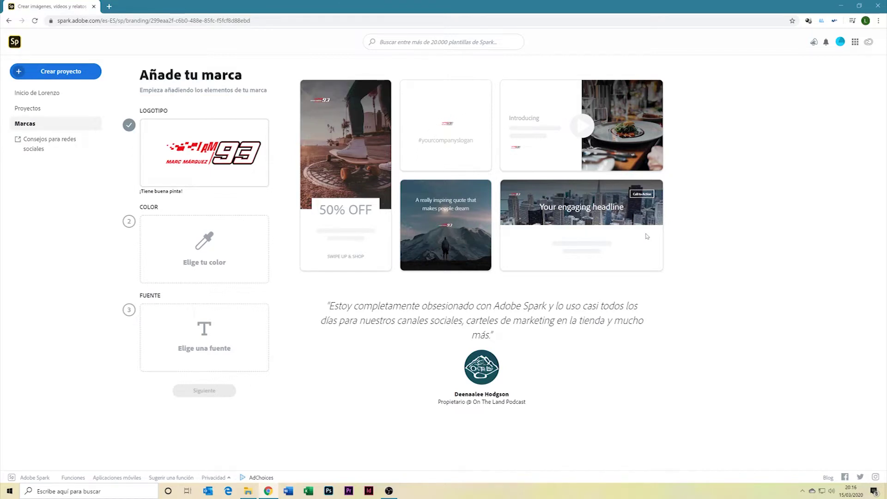
{"action": "left_click", "coordinate": [207, 259]}
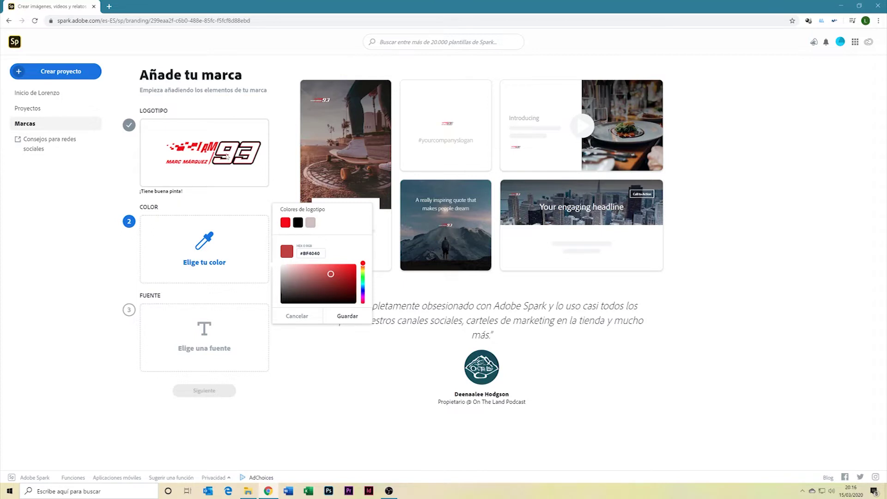
Set the brand colour to #BF4040 and the brand font to Futura PT Medium.
{"action": "left_click", "coordinate": [349, 318]}
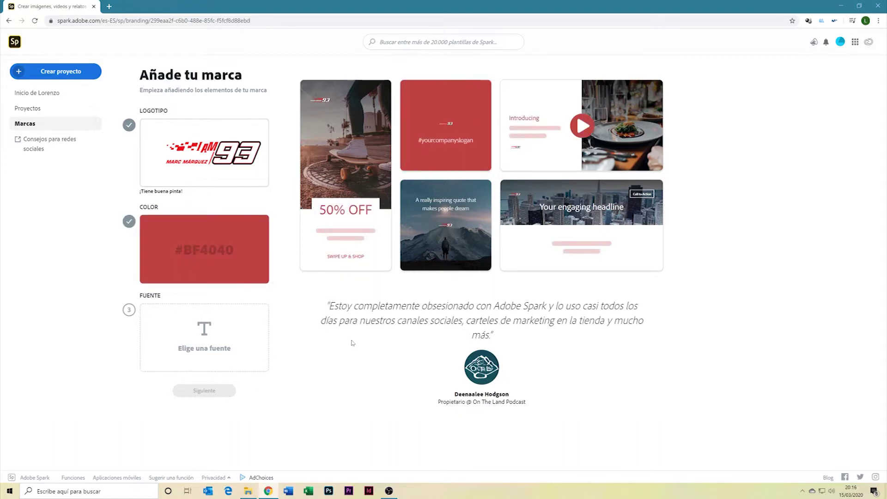
{"action": "left_click", "coordinate": [202, 337]}
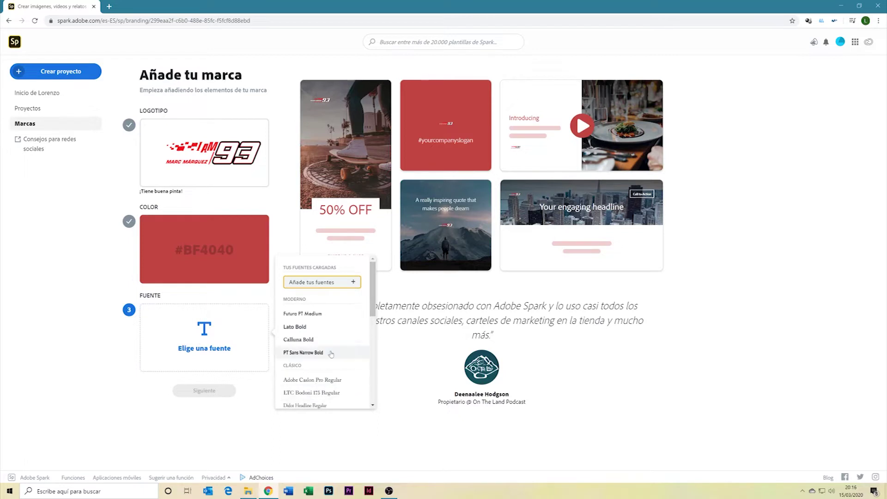
{"action": "scroll", "coordinate": [332, 336], "scroll_direction": "down", "scroll_amount": 1}
{"action": "scroll", "coordinate": [332, 336], "scroll_direction": "up", "scroll_amount": 2}
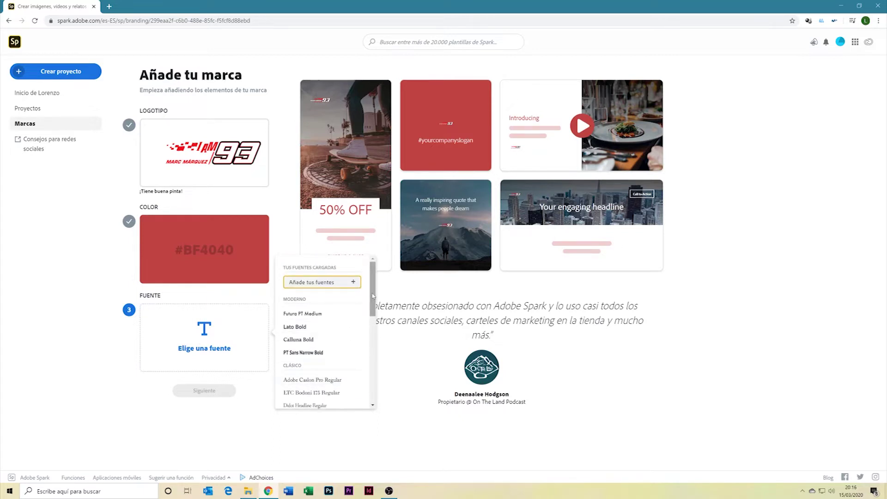
{"action": "scroll", "coordinate": [371, 317], "scroll_direction": "down", "scroll_amount": 3}
{"action": "left_click_drag", "start_coordinate": [371, 316], "coordinate": [370, 336]}
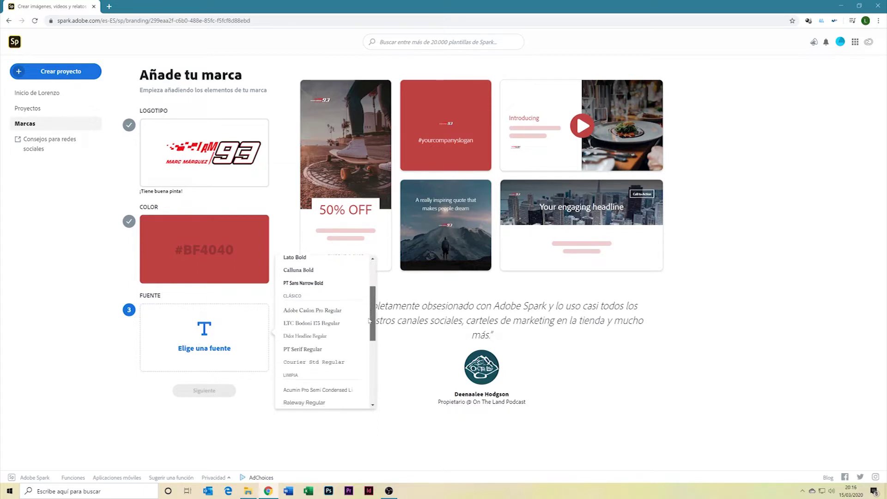
{"action": "scroll", "coordinate": [333, 296], "scroll_direction": "up", "scroll_amount": 2}
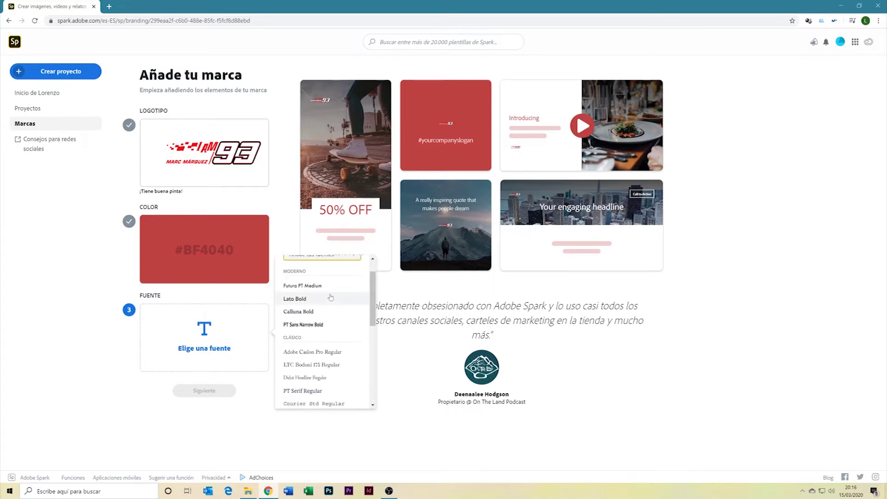
{"action": "left_click", "coordinate": [319, 286]}
Name the brand MM93 and create it.
{"action": "left_click", "coordinate": [223, 392]}
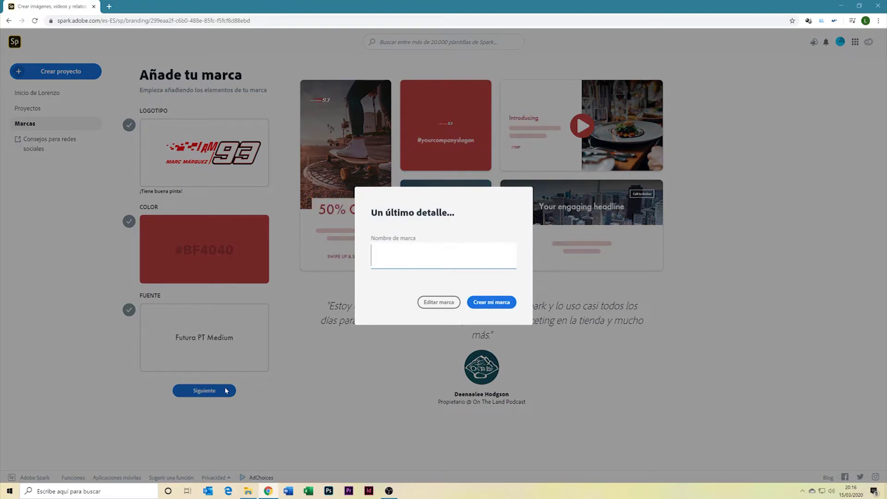
{"action": "type", "text": "mm"}
{"action": "key", "text": "BackSpace"}
{"action": "key", "text": "BackSpace"}
{"action": "type", "text": "MM93"}
{"action": "left_click", "coordinate": [492, 304]}
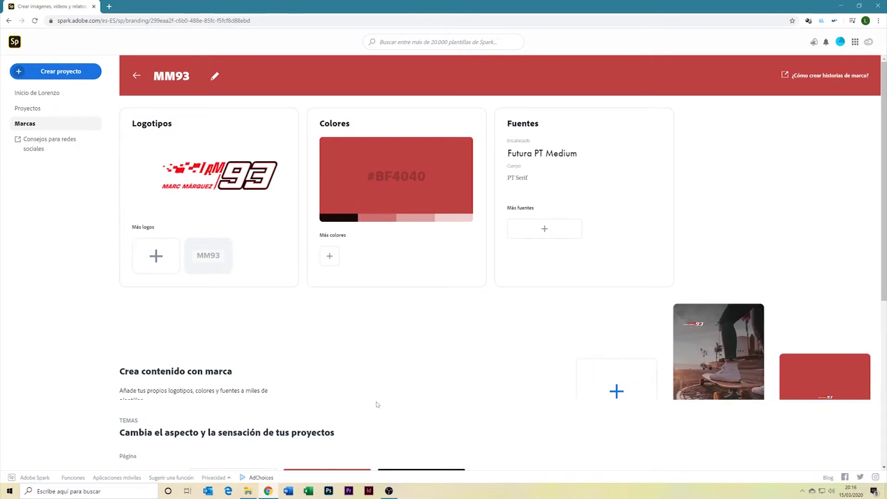
{"action": "scroll", "coordinate": [426, 359], "scroll_direction": "down", "scroll_amount": 4}
{"action": "scroll", "coordinate": [426, 358], "scroll_direction": "up", "scroll_amount": 2}
{"action": "scroll", "coordinate": [416, 277], "scroll_direction": "up", "scroll_amount": 1}
{"action": "scroll", "coordinate": [295, 143], "scroll_direction": "up", "scroll_amount": 1}
{"action": "scroll", "coordinate": [290, 157], "scroll_direction": "down", "scroll_amount": 3}
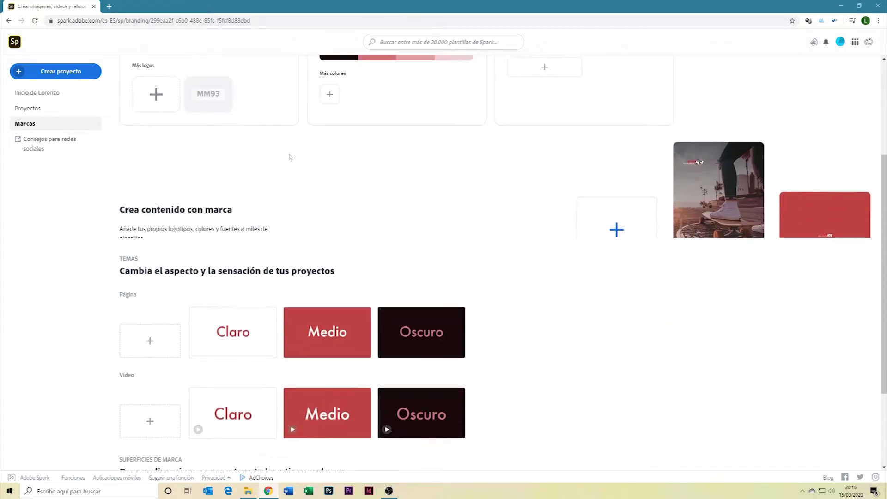
{"action": "scroll", "coordinate": [290, 157], "scroll_direction": "down", "scroll_amount": 2}
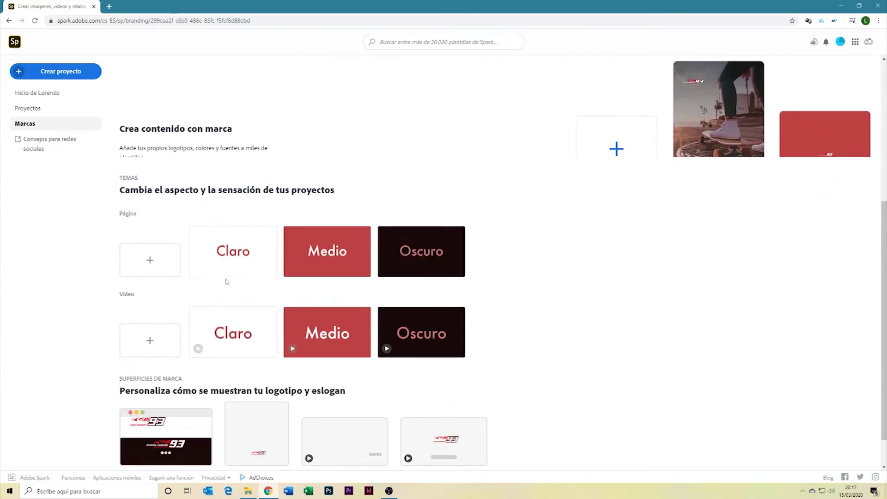
{"action": "scroll", "coordinate": [577, 361], "scroll_direction": "down", "scroll_amount": 1}
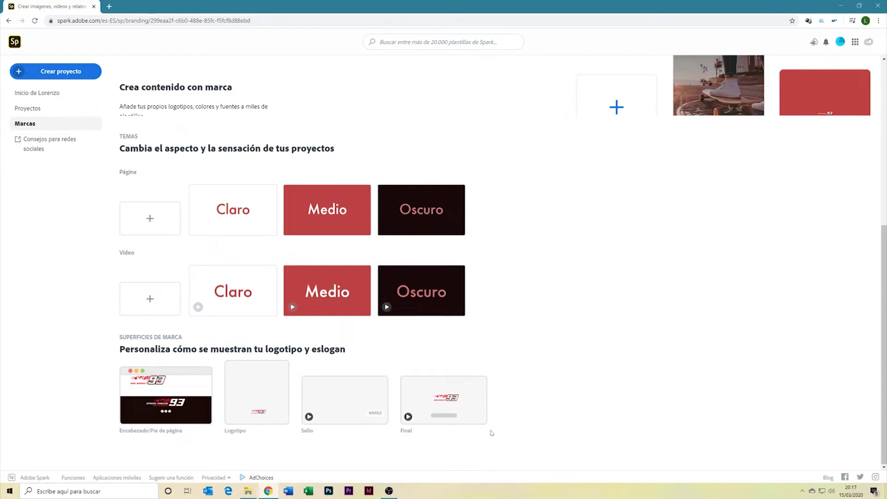
{"action": "mouse_move", "coordinate": [253, 303]}
{"action": "scroll", "coordinate": [396, 333], "scroll_direction": "up", "scroll_amount": 6}
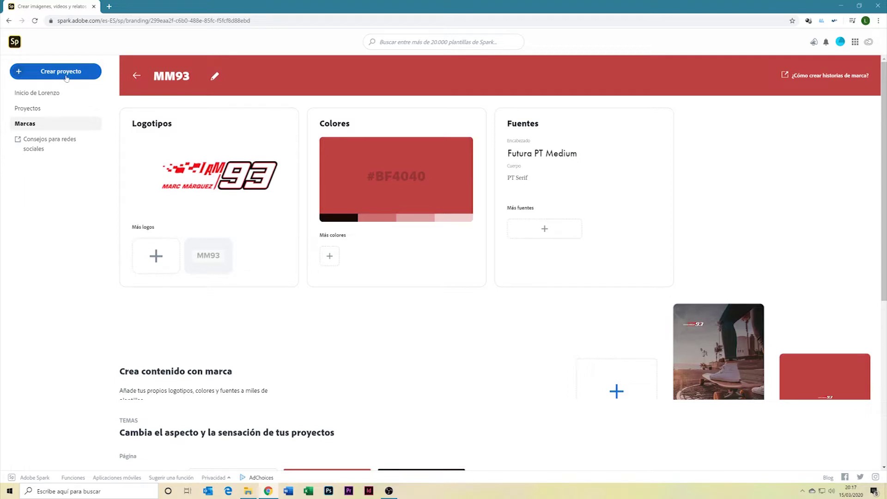
Start a new video project titled 'MM 93 2019' and continue to story templates.
{"action": "left_click", "coordinate": [67, 76]}
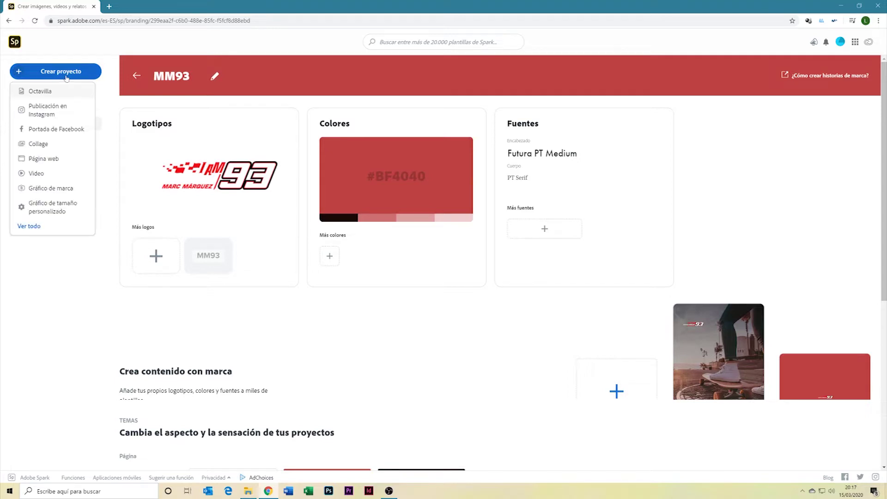
{"action": "left_click", "coordinate": [41, 173]}
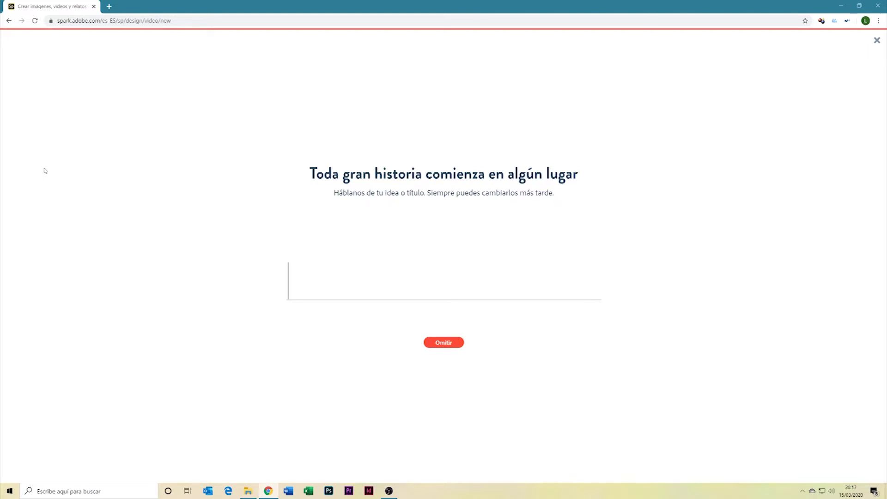
{"action": "type", "text": "mm"}
{"action": "key", "text": "BackSpace"}
{"action": "key", "text": "BackSpace"}
{"action": "type", "text": "MM 93 "}
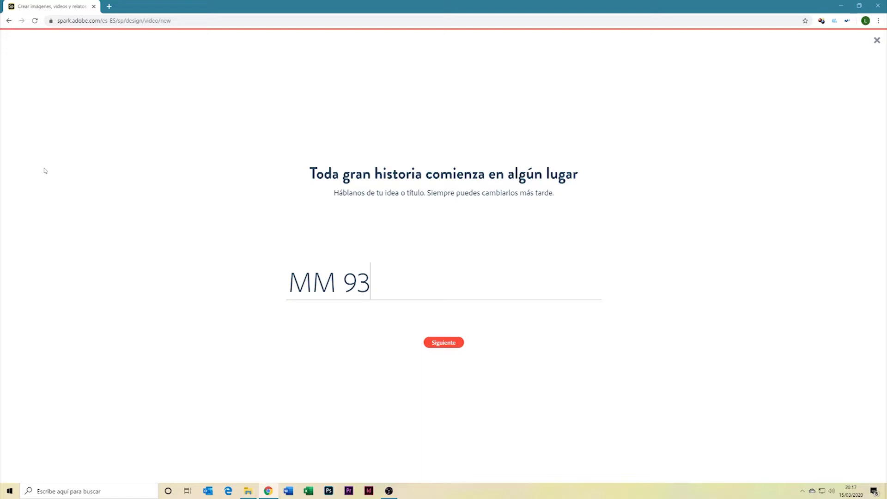
{"action": "type", "text": "2019"}
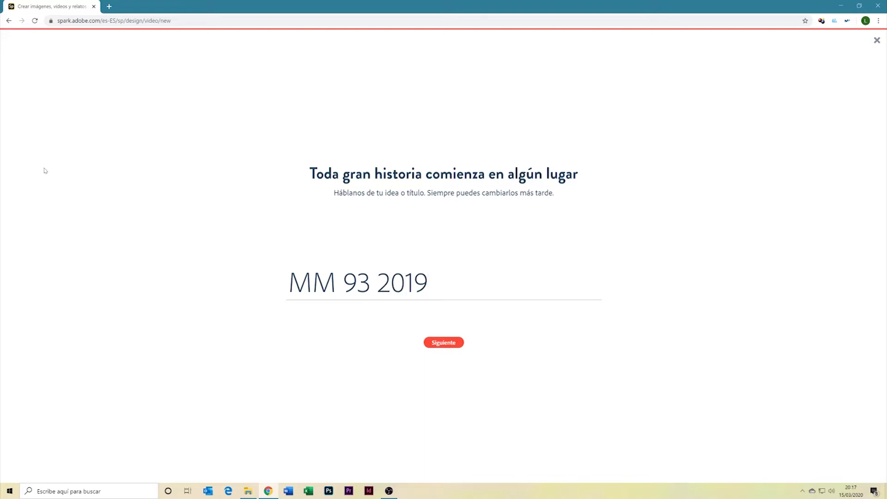
{"action": "left_click", "coordinate": [447, 344]}
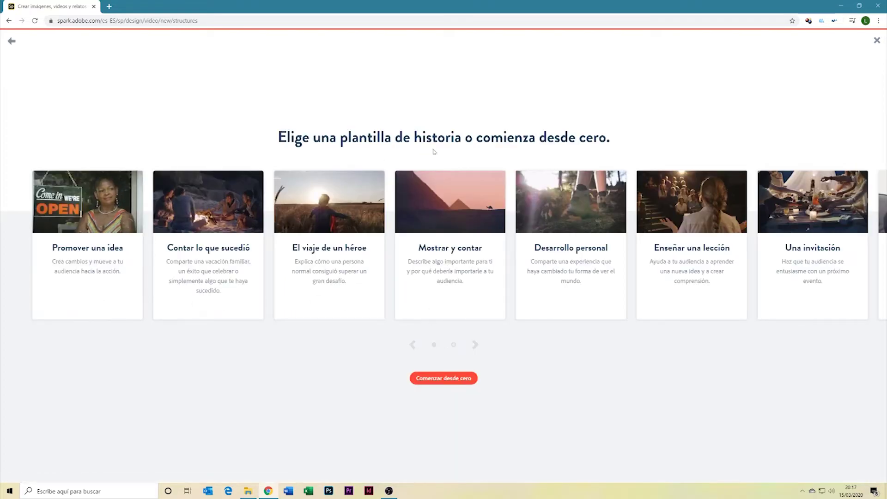
Browse the story templates and build the video from the Promover una idea template.
{"action": "left_click", "coordinate": [475, 344]}
{"action": "left_click", "coordinate": [413, 346]}
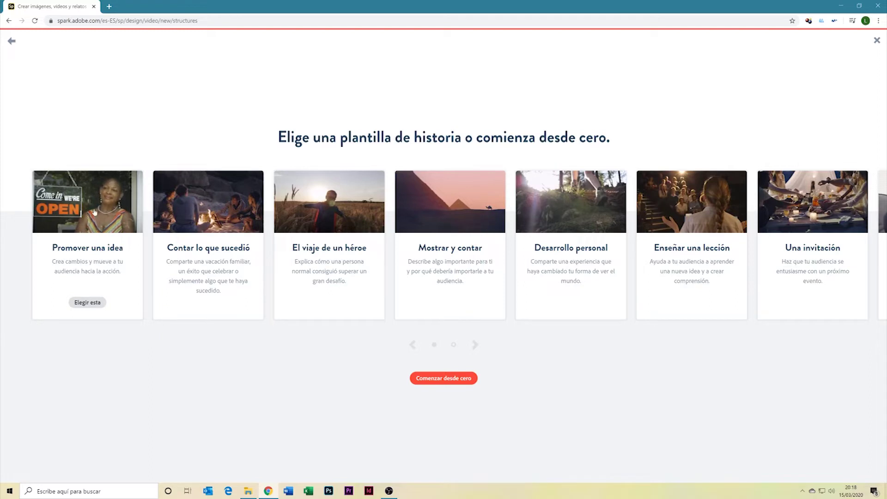
{"action": "left_click", "coordinate": [98, 303]}
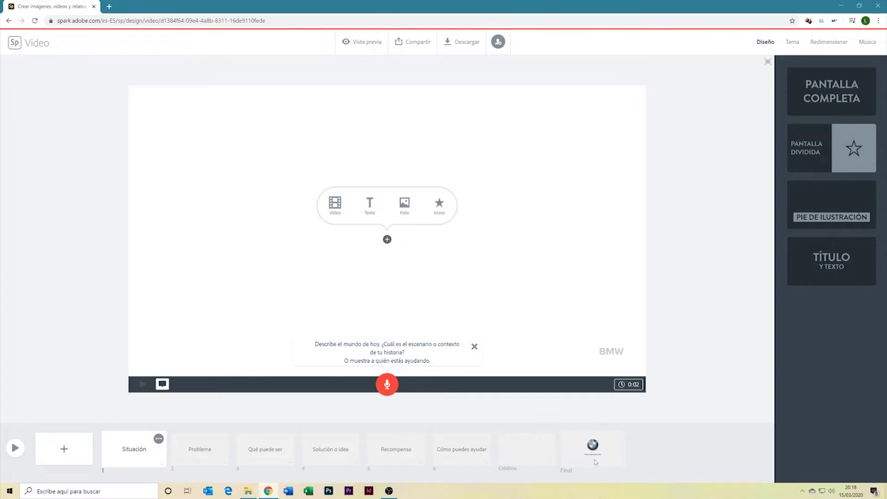
{"action": "left_click", "coordinate": [16, 44]}
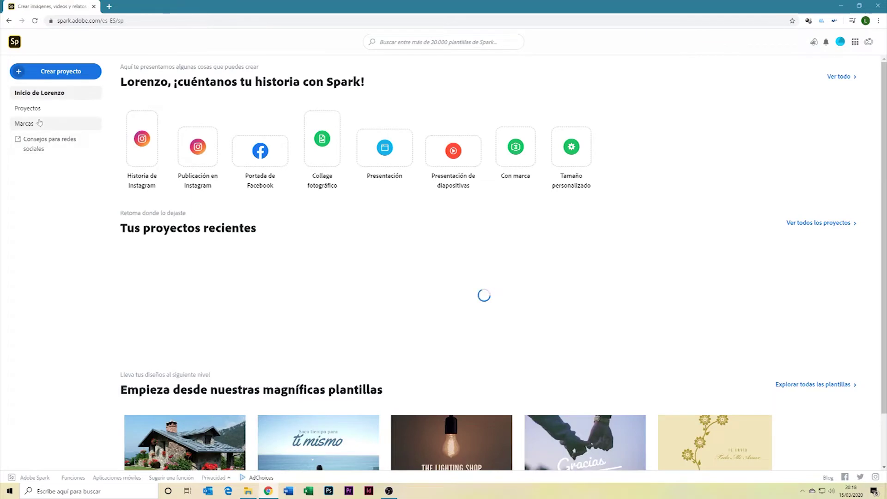
On the Marcas page, make MM93 the default brand via its options menu.
{"action": "left_click", "coordinate": [26, 123]}
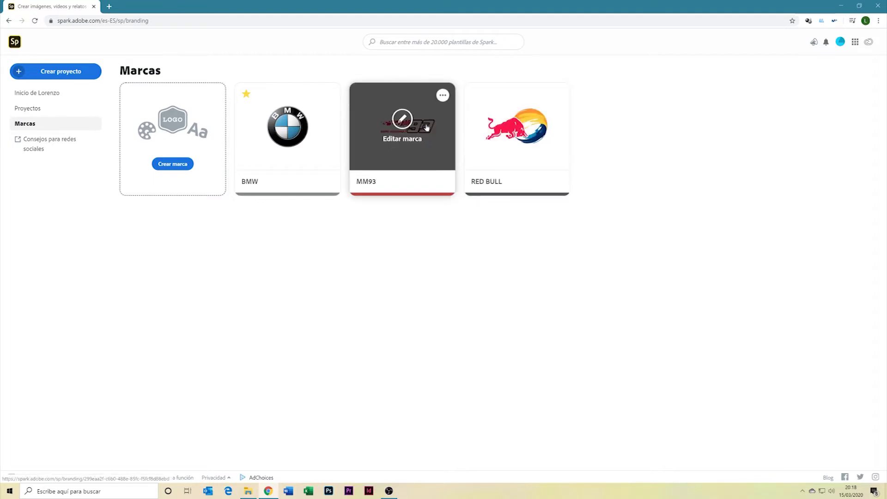
{"action": "left_click", "coordinate": [443, 96]}
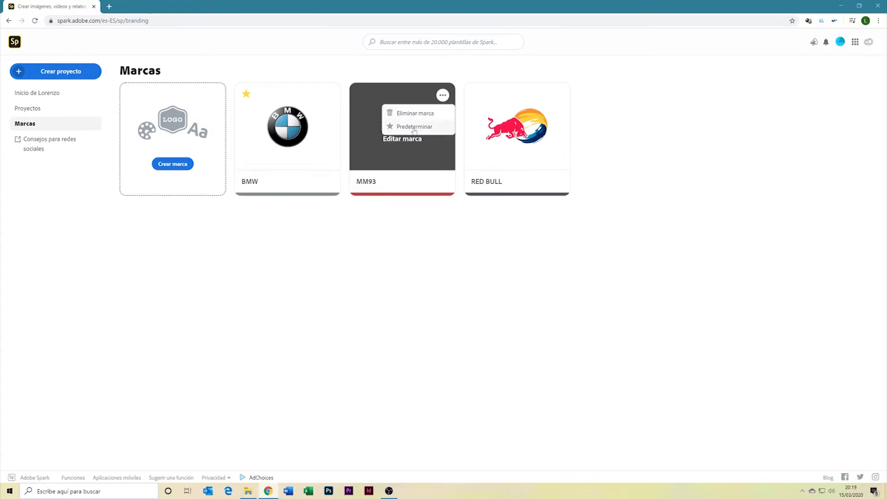
{"action": "left_click", "coordinate": [414, 127]}
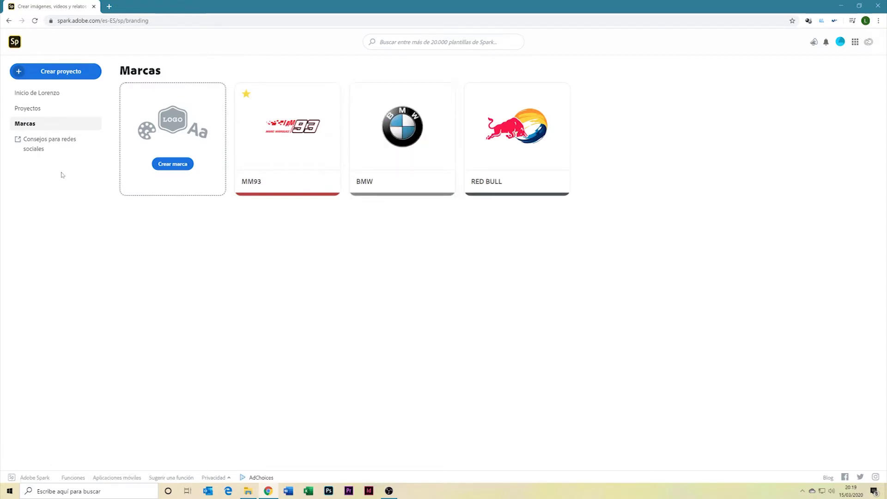
{"action": "left_click", "coordinate": [12, 44]}
Open the MM 93 2019 project, select its Final slide and show the Tema brand choices.
{"action": "scroll", "coordinate": [251, 232], "scroll_direction": "down", "scroll_amount": 1}
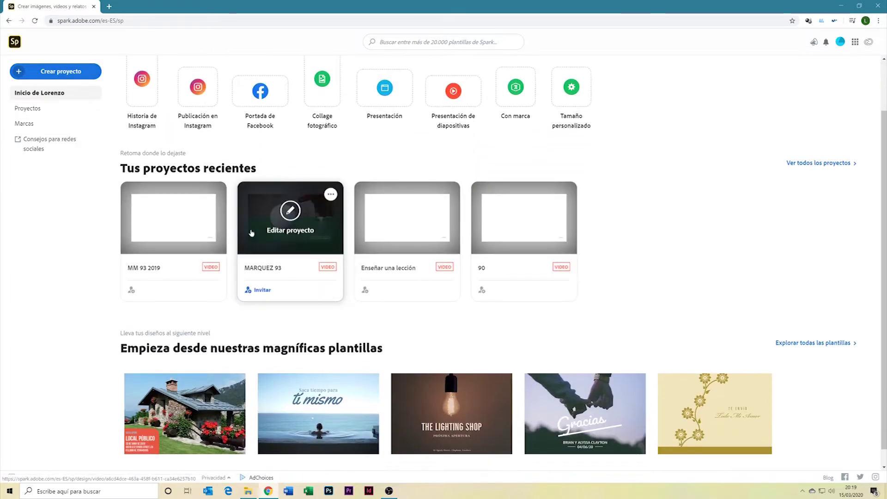
{"action": "mouse_move", "coordinate": [144, 275]}
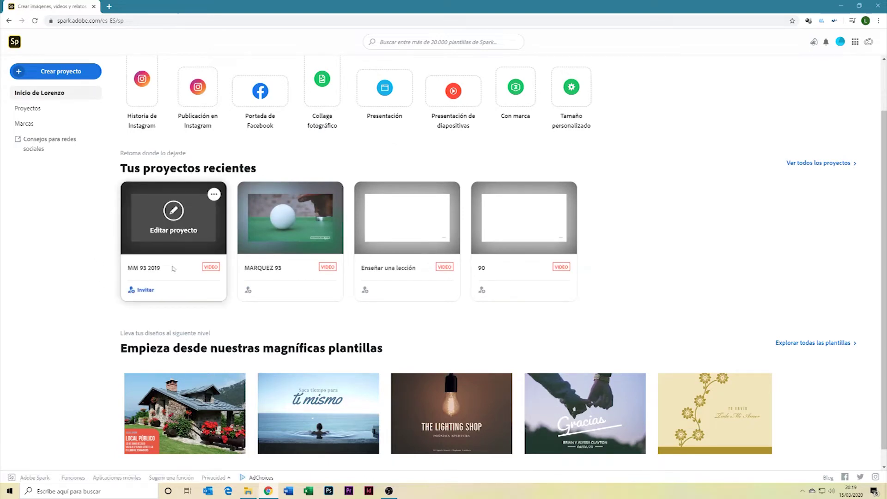
{"action": "left_click", "coordinate": [185, 236]}
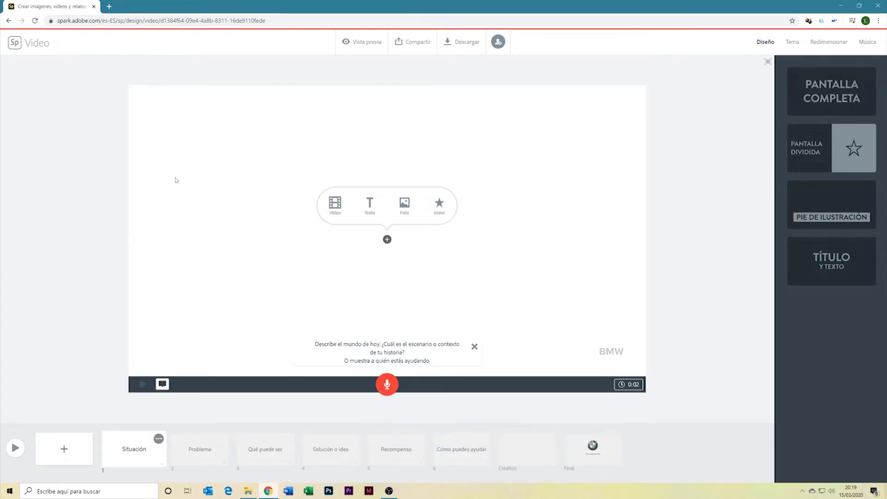
{"action": "left_click", "coordinate": [589, 452]}
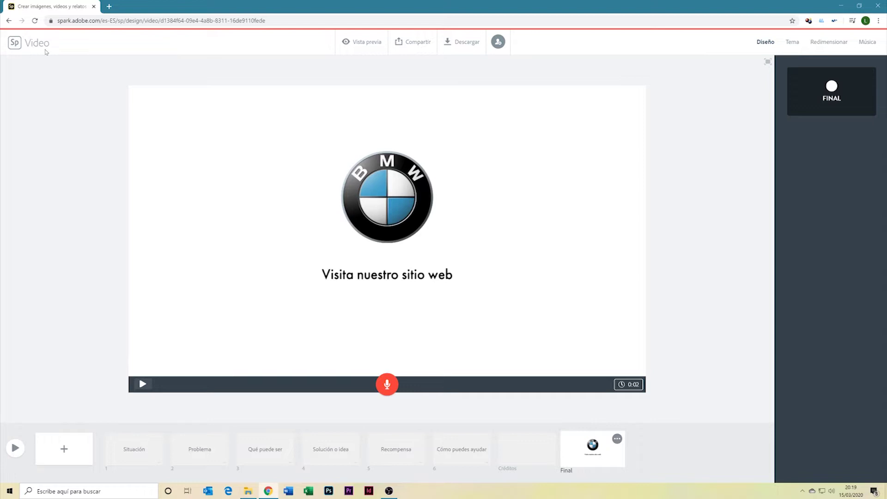
{"action": "left_click", "coordinate": [792, 42]}
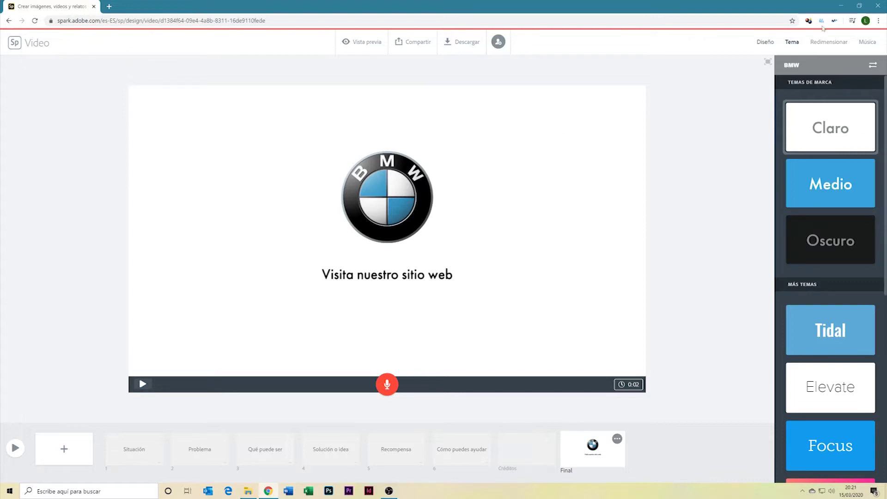
{"action": "left_click", "coordinate": [843, 70]}
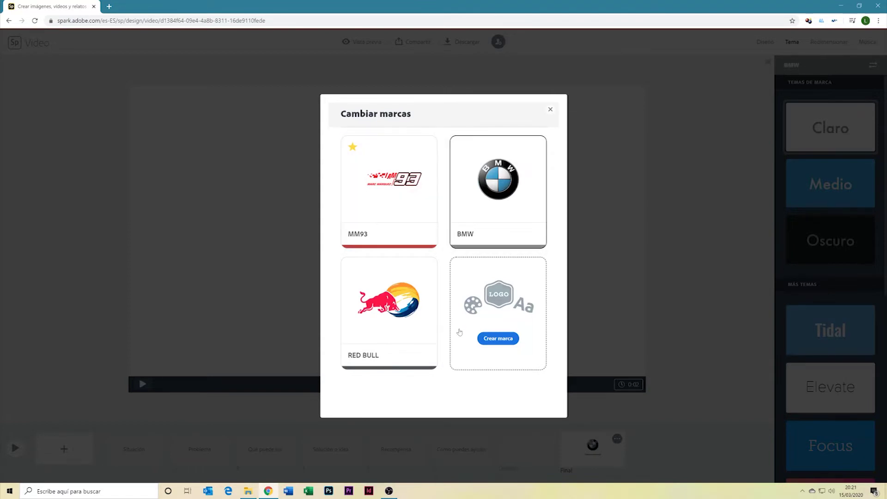
Apply the MM93 brand to the video and select the Visita nuestro sitio web text.
{"action": "left_click", "coordinate": [392, 211]}
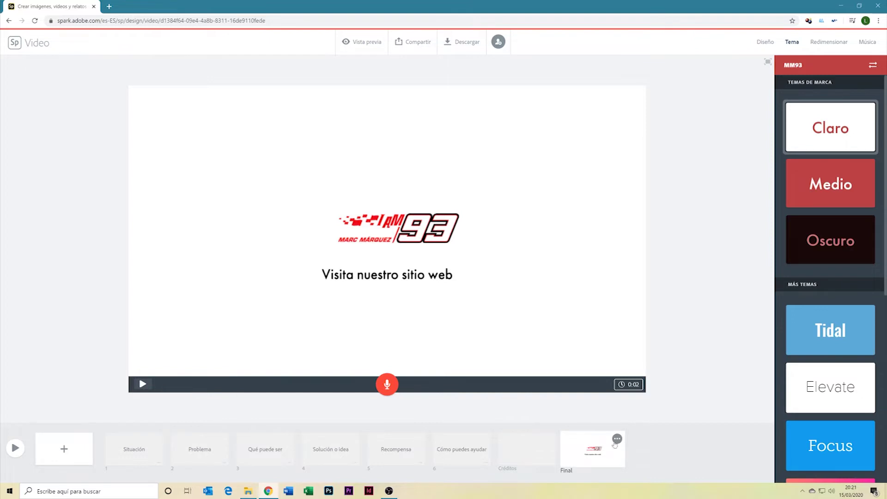
{"action": "left_click", "coordinate": [378, 276]}
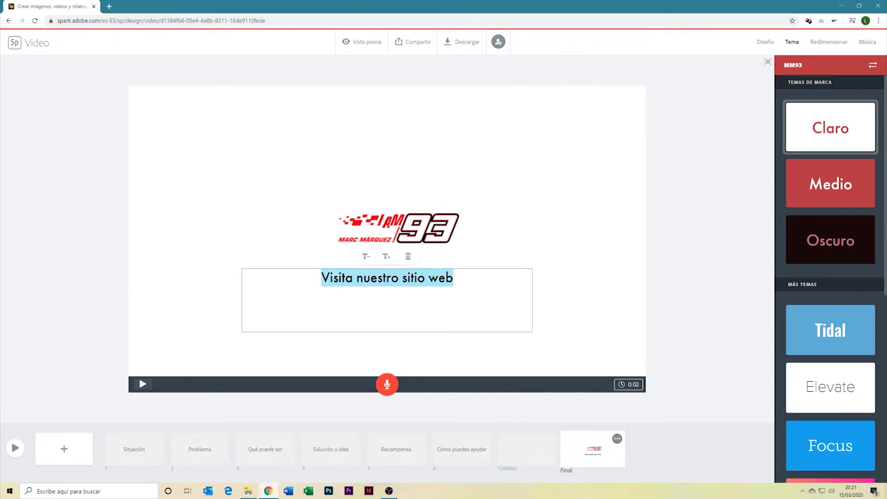
{"action": "type", "text": "www"}
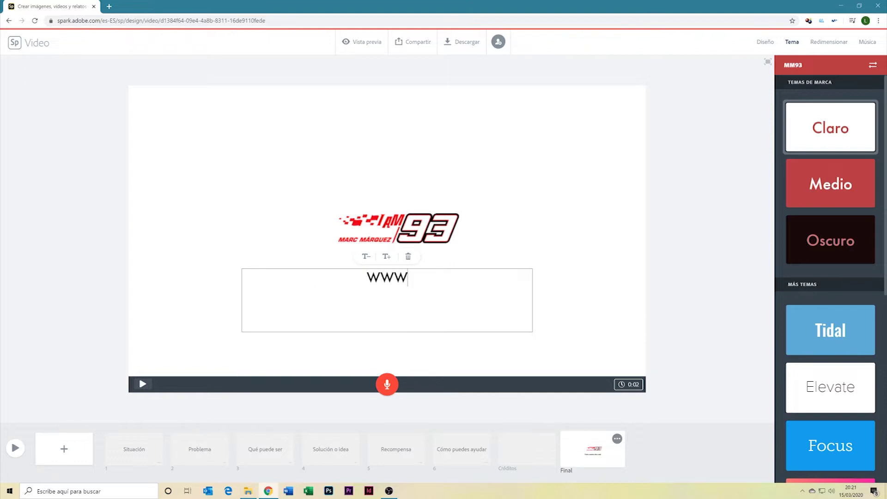
{"action": "type", "text": "."}
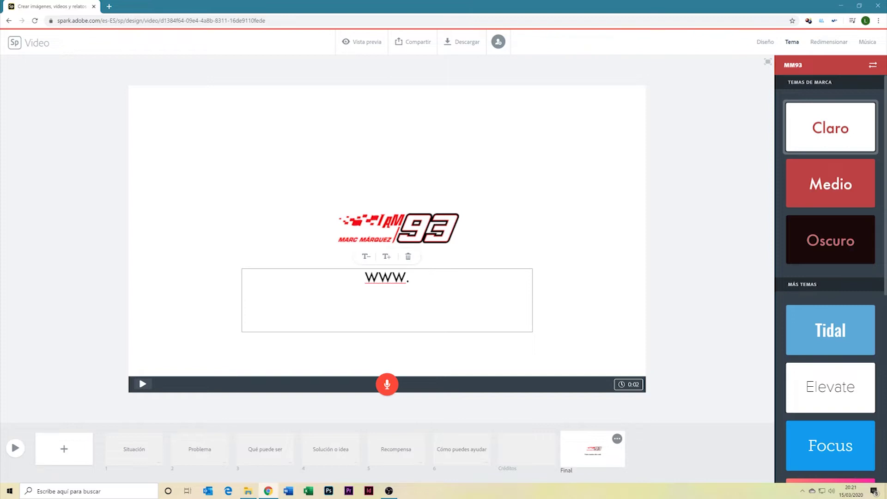
{"action": "type", "text": "marcmarquez.com"}
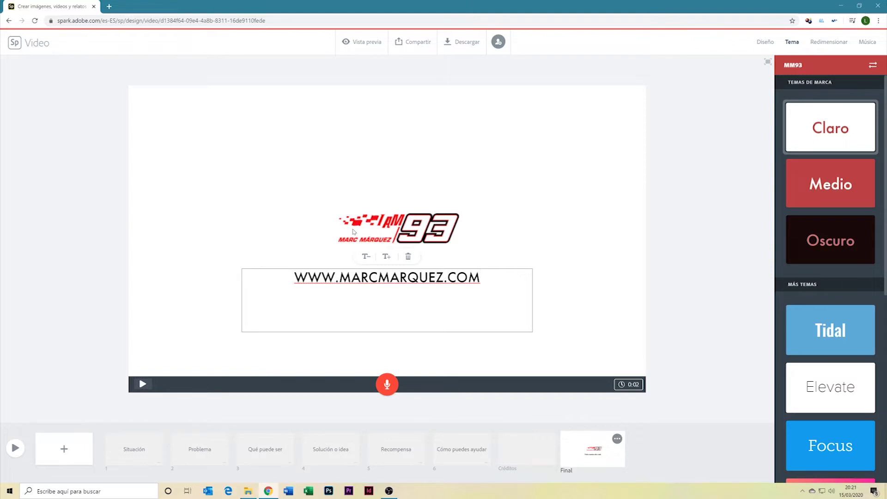
{"action": "left_click", "coordinate": [368, 257]}
{"action": "left_click", "coordinate": [386, 258]}
{"action": "left_click", "coordinate": [386, 258]}
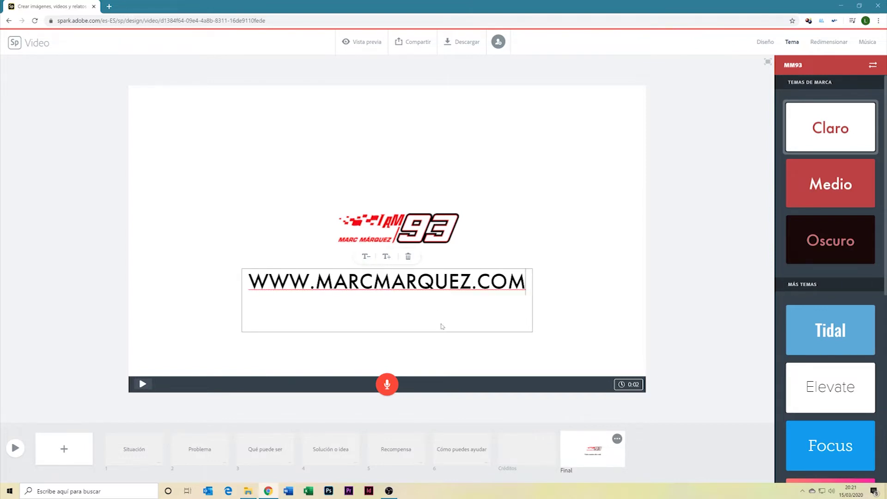
{"action": "left_click", "coordinate": [367, 257]}
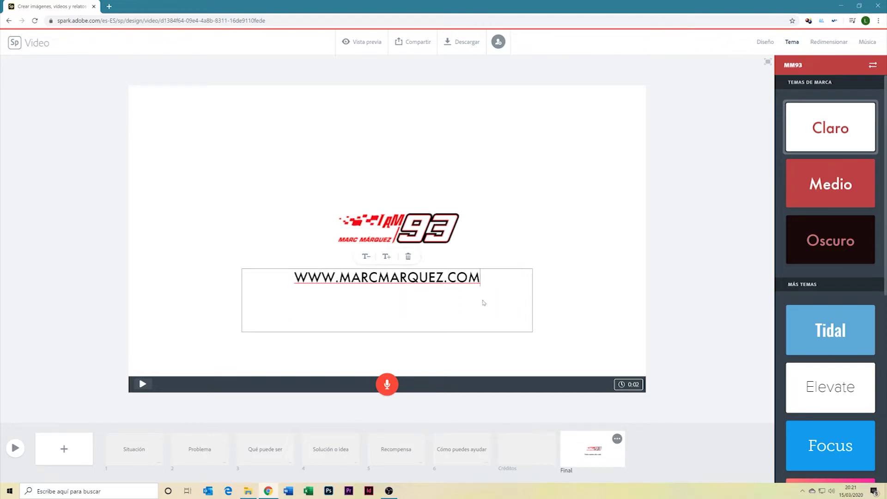
{"action": "left_click", "coordinate": [556, 243]}
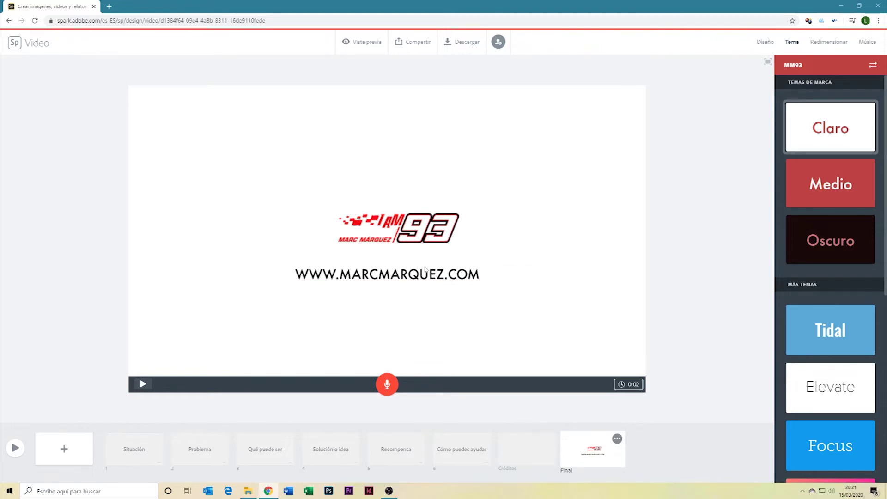
{"action": "left_click", "coordinate": [397, 279]}
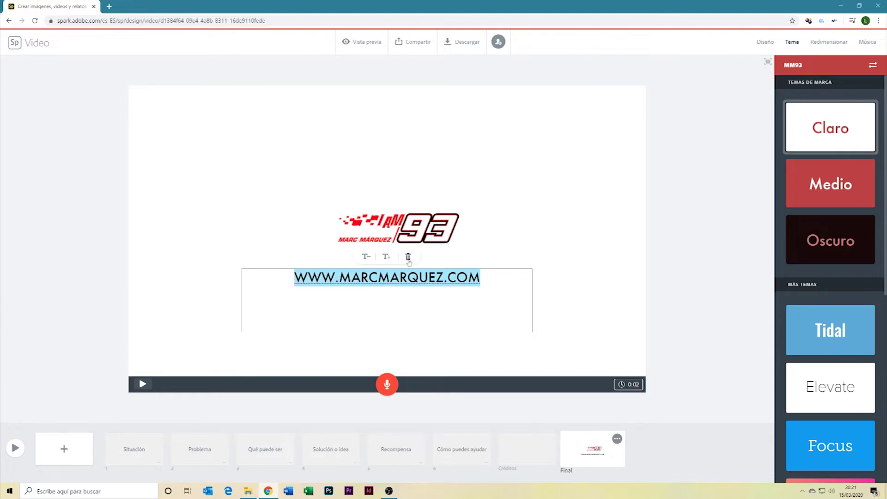
{"action": "left_click", "coordinate": [542, 251]}
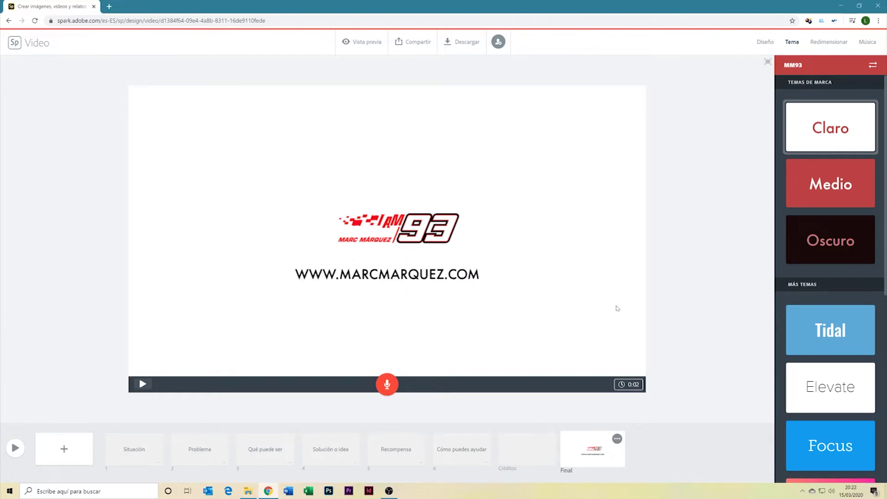
{"action": "left_click", "coordinate": [150, 451]}
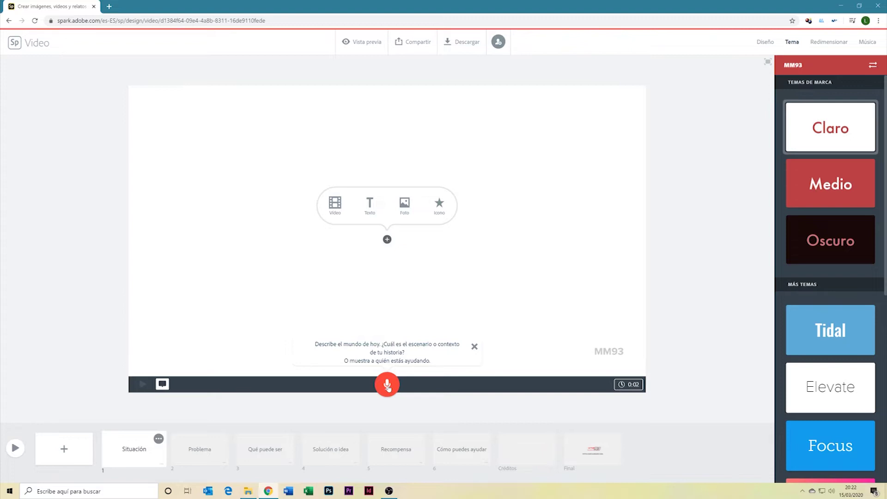
Dismiss slide 1's tip and switch off the video's background music.
{"action": "left_click", "coordinate": [474, 347]}
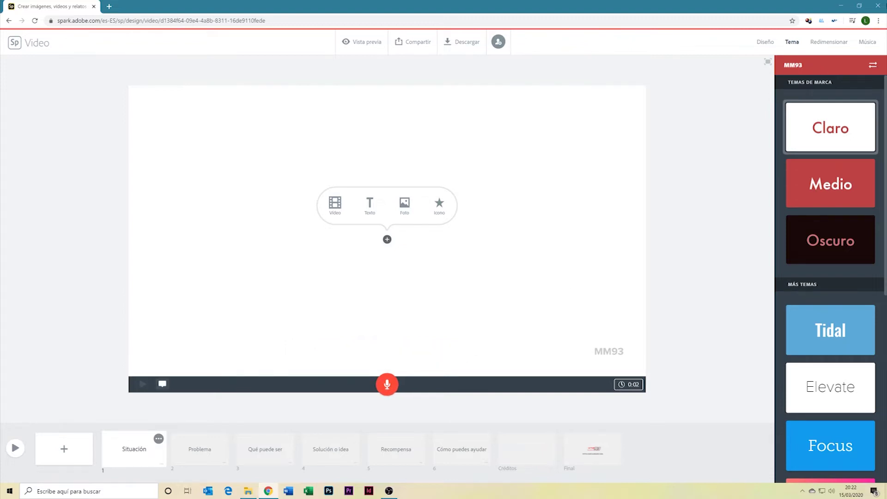
{"action": "left_click", "coordinate": [868, 42]}
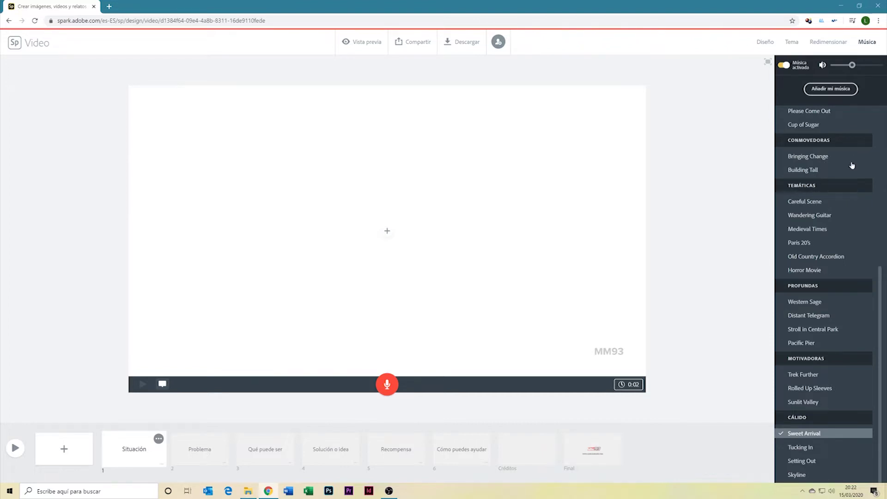
{"action": "left_click", "coordinate": [834, 90]}
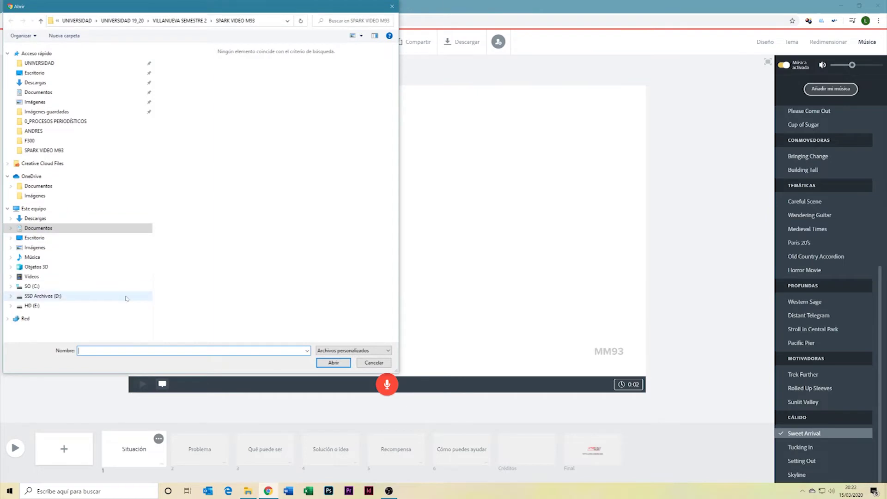
{"action": "left_click", "coordinate": [391, 6]}
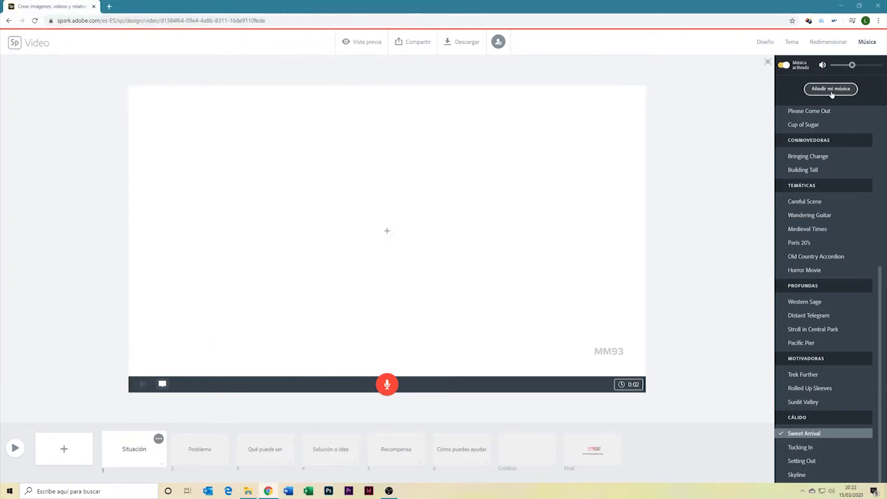
{"action": "left_click", "coordinate": [780, 67]}
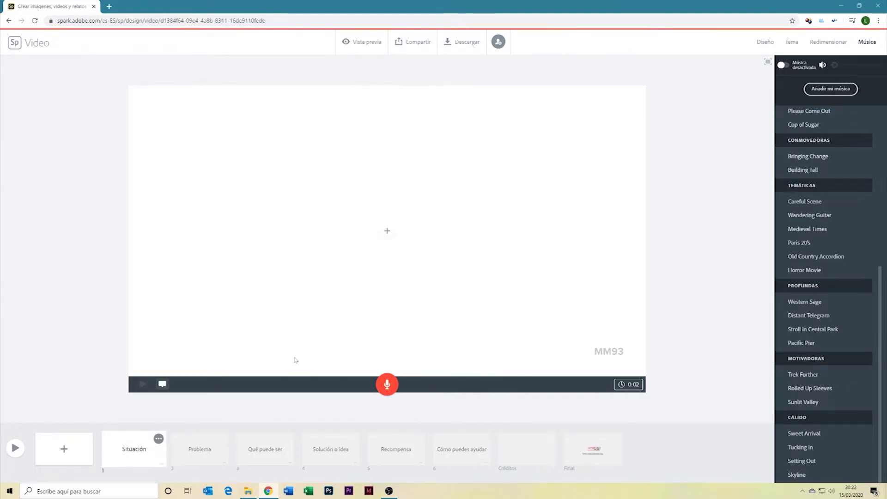
{"action": "left_click", "coordinate": [388, 237]}
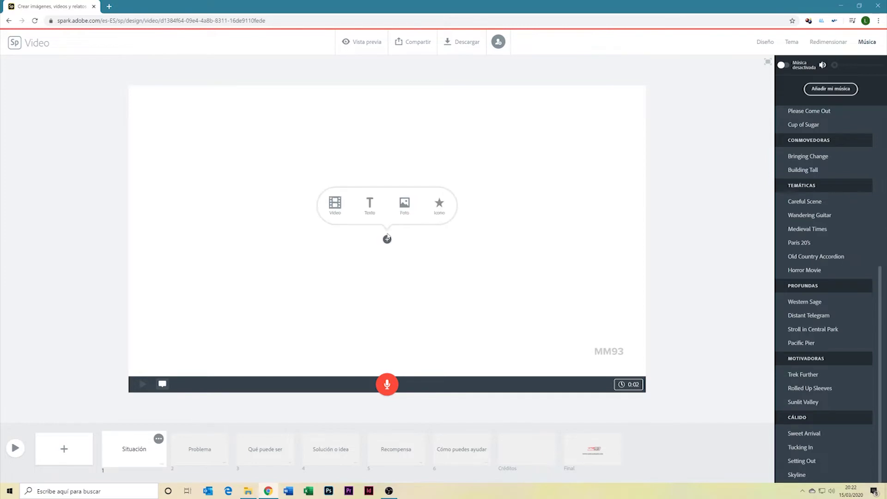
Upload the '#8ball Marc Márquez - 2019 MotoGP World Champion' video clip to slide 1.
{"action": "left_click", "coordinate": [341, 208]}
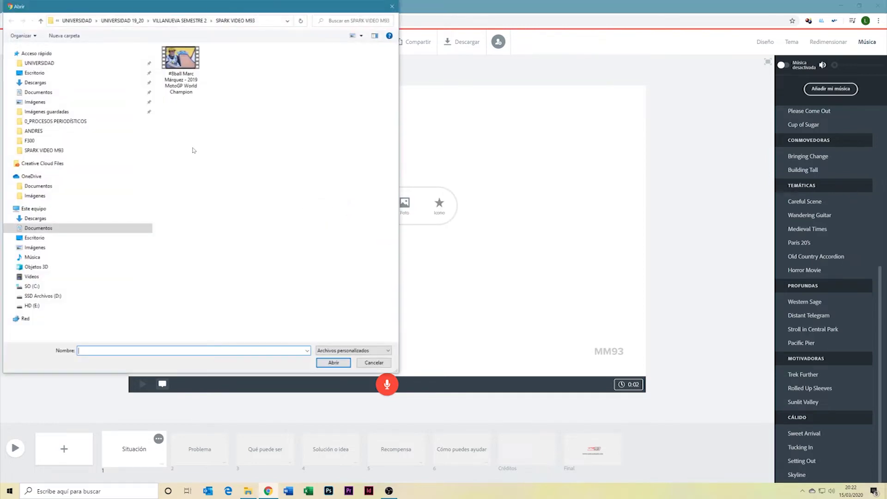
{"action": "left_click", "coordinate": [184, 66]}
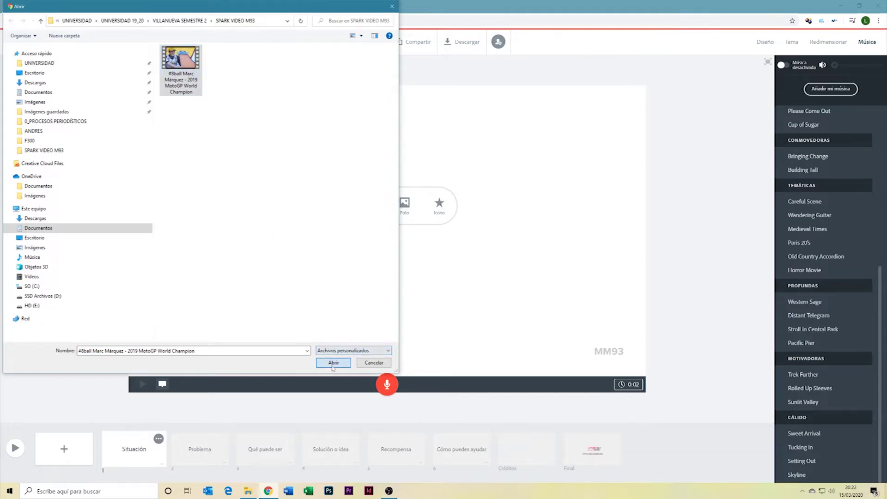
{"action": "left_click", "coordinate": [333, 365]}
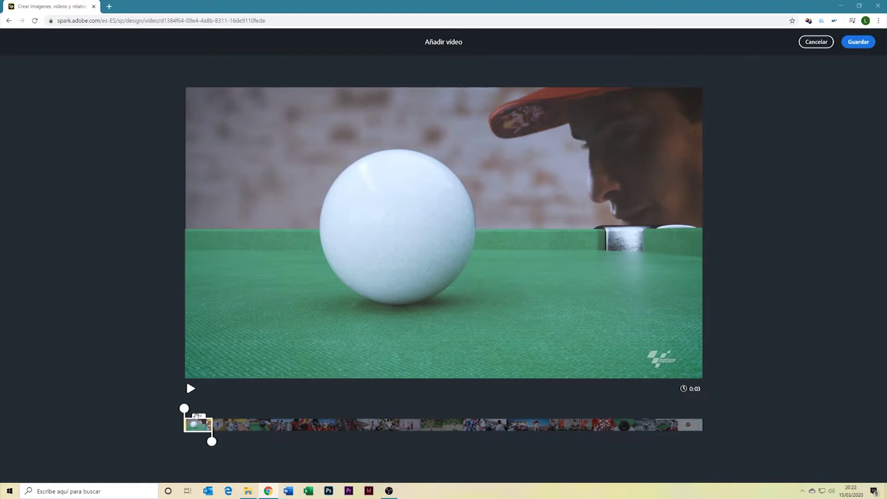
Trim the billiards clip to a two-second section at the video's start, opening on the cue ball.
{"action": "mouse_move", "coordinate": [197, 416]}
{"action": "left_mouse_down"}
{"action": "mouse_move", "coordinate": [380, 417]}
{"action": "mouse_move", "coordinate": [213, 417]}
{"action": "mouse_move", "coordinate": [257, 418]}
{"action": "left_mouse_up"}
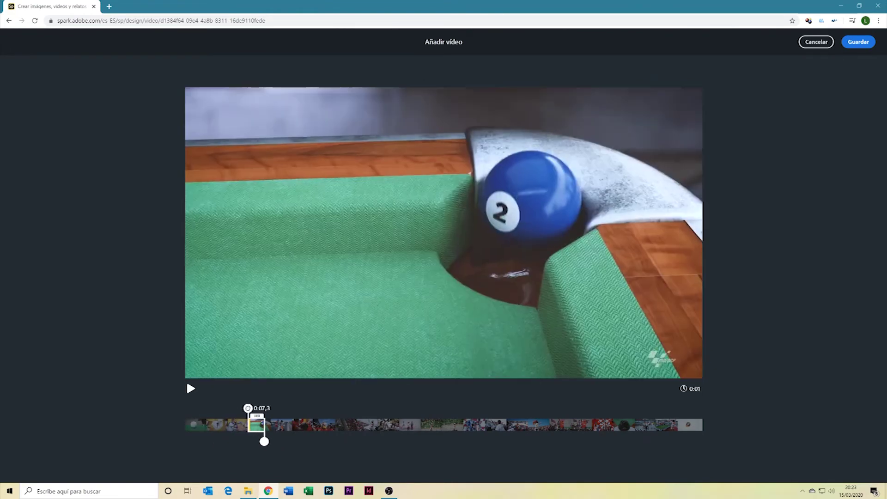
{"action": "left_click_drag", "start_coordinate": [256, 418], "coordinate": [258, 418]}
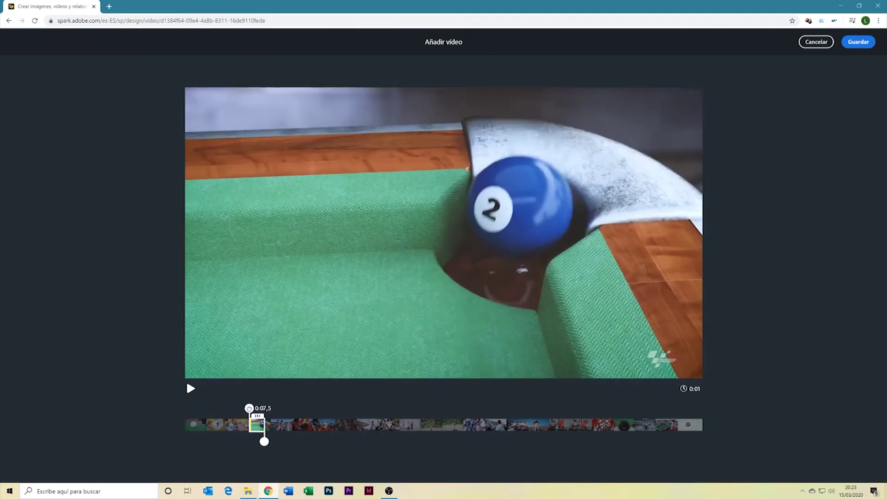
{"action": "mouse_move", "coordinate": [263, 441]}
{"action": "left_mouse_down"}
{"action": "mouse_move", "coordinate": [275, 442]}
{"action": "mouse_move", "coordinate": [263, 442]}
{"action": "left_mouse_up"}
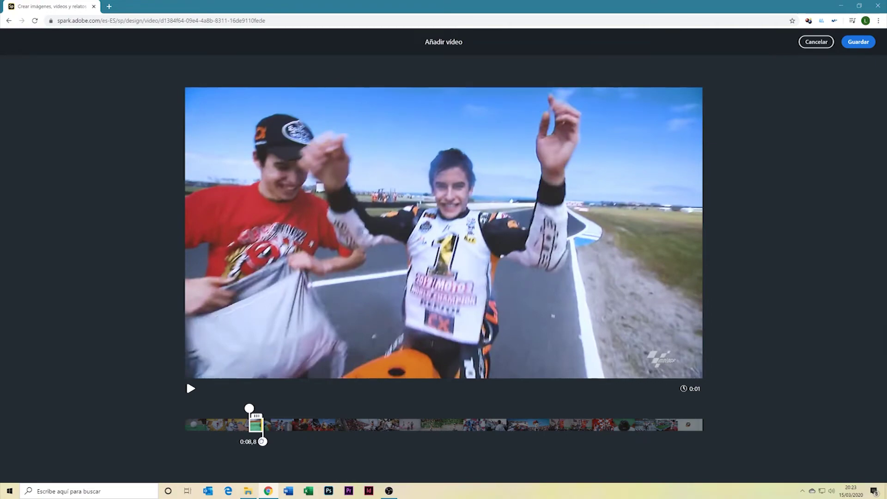
{"action": "mouse_move", "coordinate": [262, 441]}
{"action": "left_mouse_down"}
{"action": "mouse_move", "coordinate": [271, 441]}
{"action": "mouse_move", "coordinate": [257, 441]}
{"action": "left_mouse_up"}
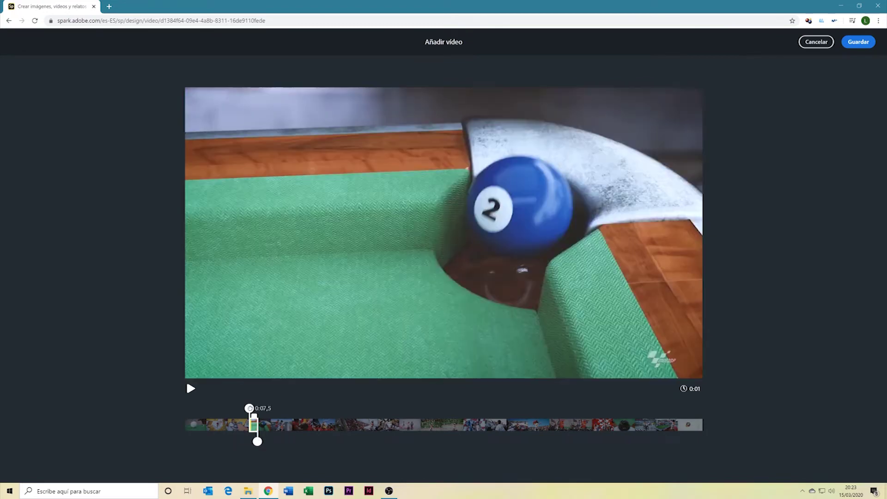
{"action": "left_click_drag", "start_coordinate": [252, 413], "coordinate": [237, 413]}
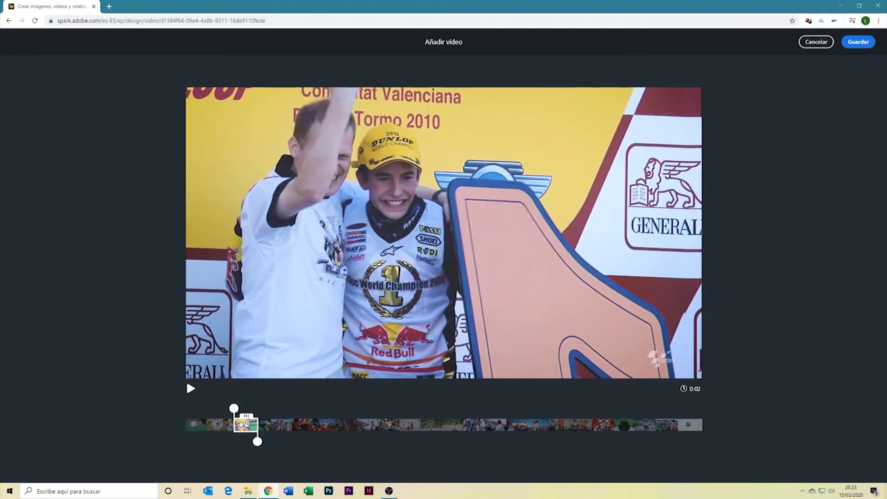
{"action": "left_click_drag", "start_coordinate": [245, 415], "coordinate": [187, 417]}
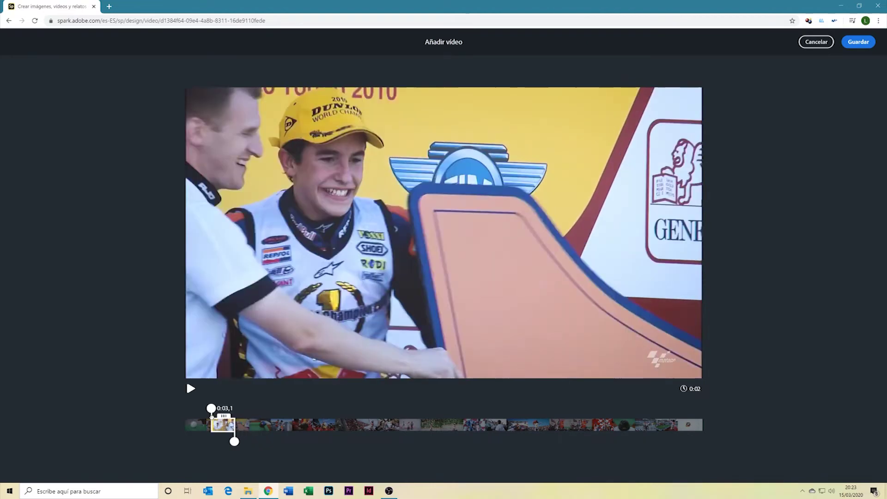
{"action": "left_click_drag", "start_coordinate": [206, 441], "coordinate": [205, 442]}
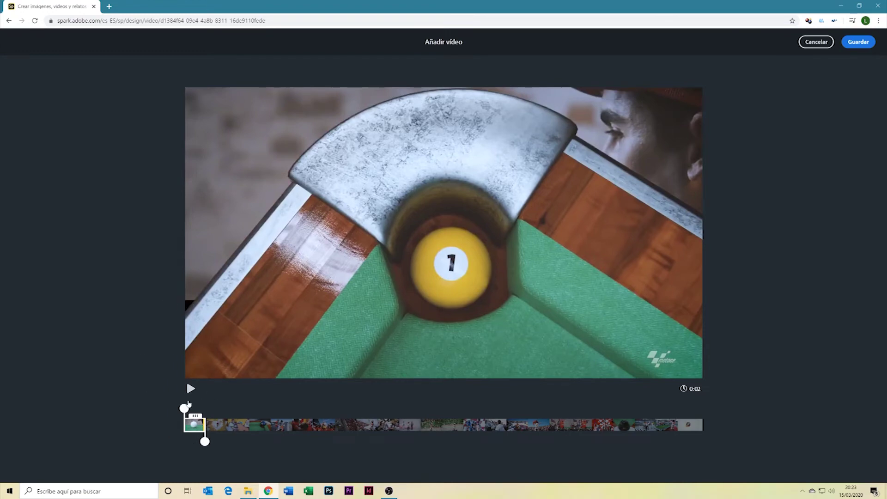
Preview the 0:02 trimmed clip twice and save it onto slide 1.
{"action": "left_click", "coordinate": [183, 408]}
{"action": "left_click", "coordinate": [190, 389]}
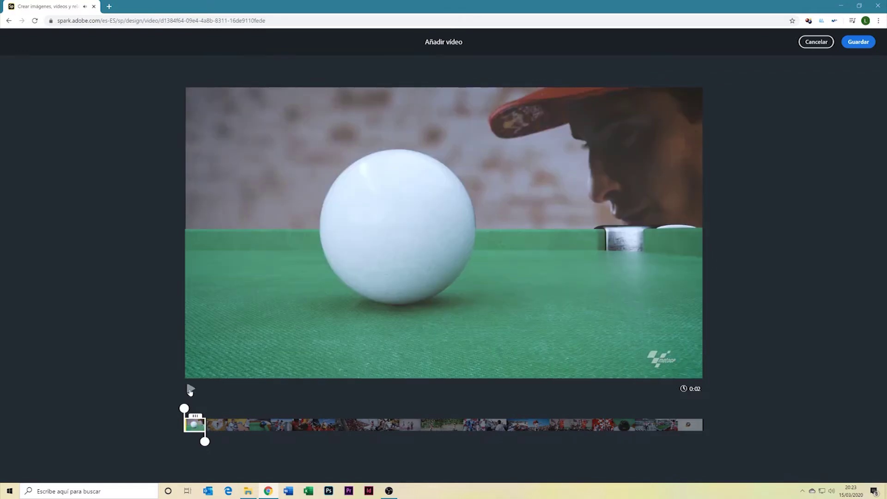
{"action": "left_click", "coordinate": [190, 389]}
{"action": "left_click", "coordinate": [860, 43]}
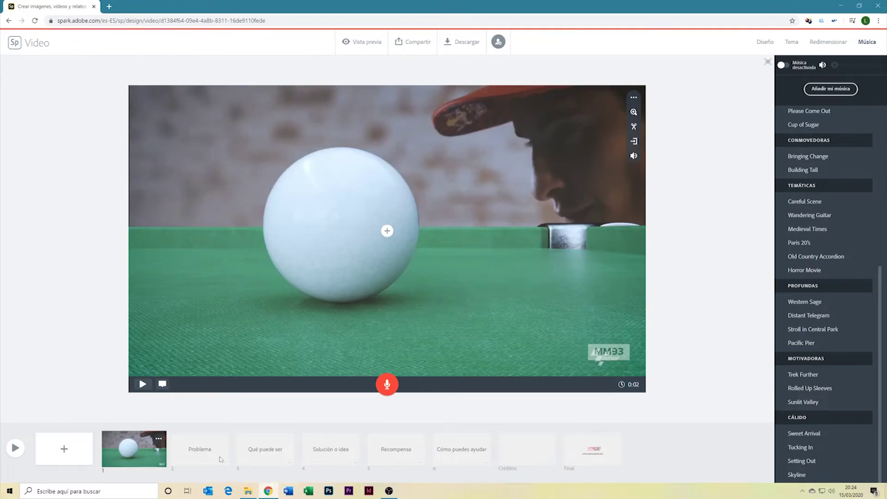
Give the Problema slide the Pantalla Dividida split-screen layout with a red left half.
{"action": "left_click", "coordinate": [201, 459]}
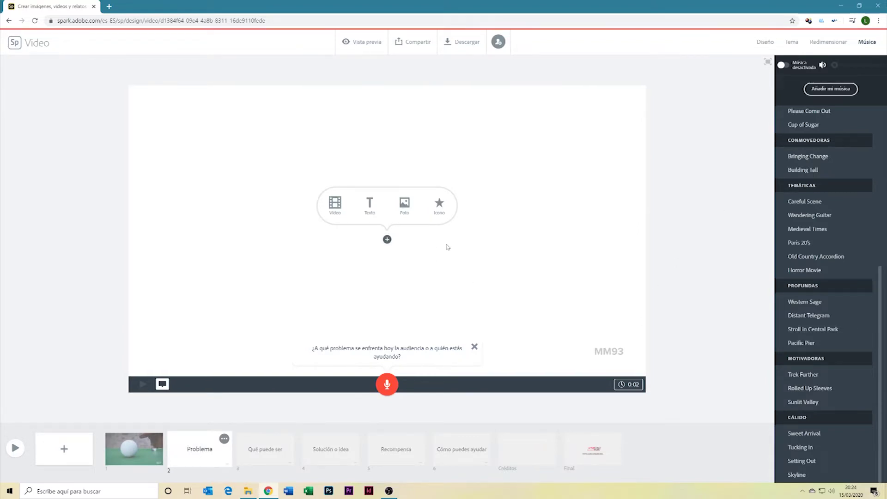
{"action": "left_click", "coordinate": [766, 42]}
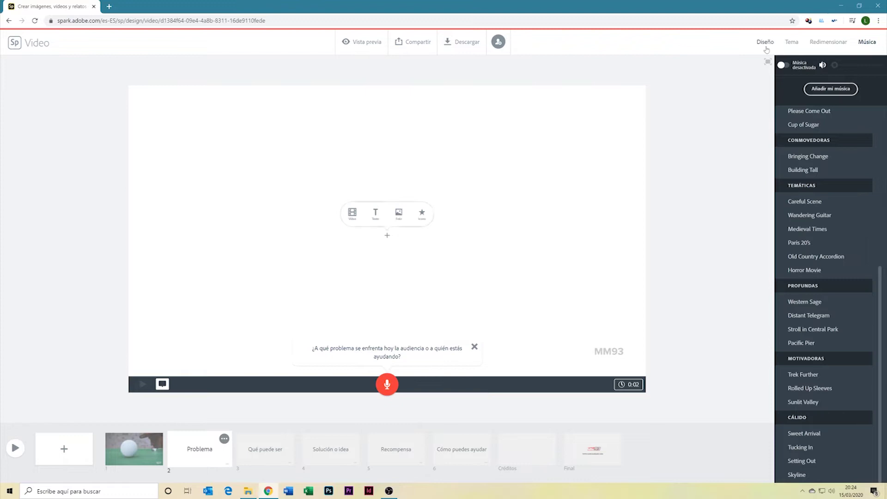
{"action": "left_click", "coordinate": [814, 163]}
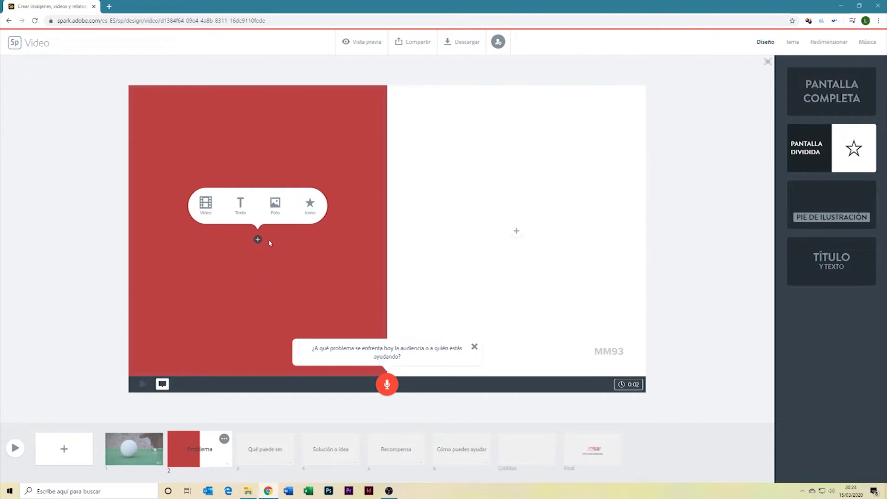
{"action": "left_click", "coordinate": [275, 205]}
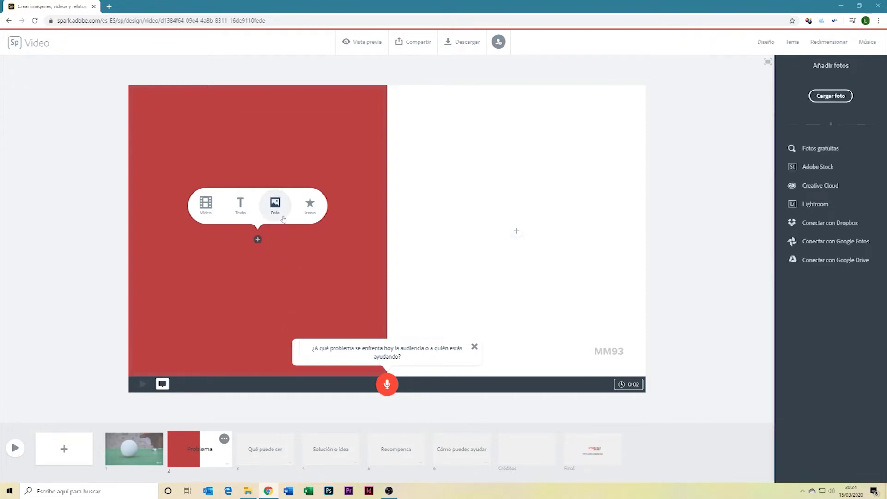
Upload the CASCO FRONTAL helmet photo into the left half of the Problema slide.
{"action": "left_click", "coordinate": [831, 96]}
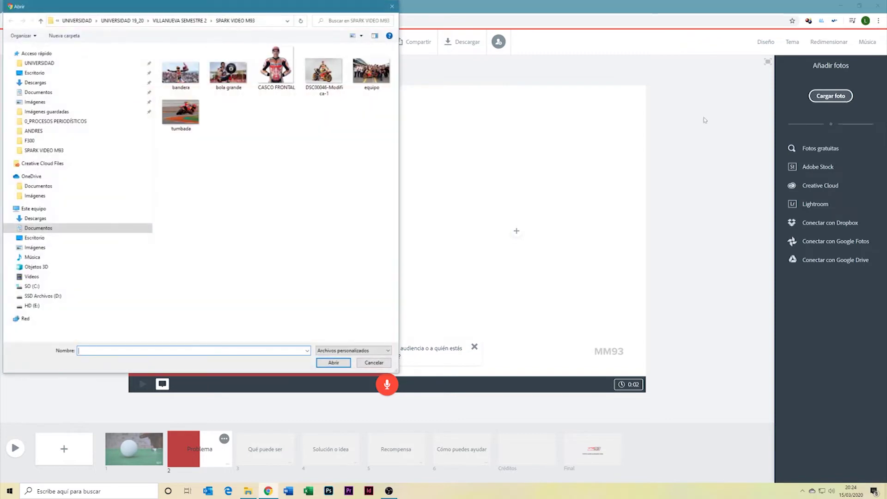
{"action": "left_click", "coordinate": [285, 79]}
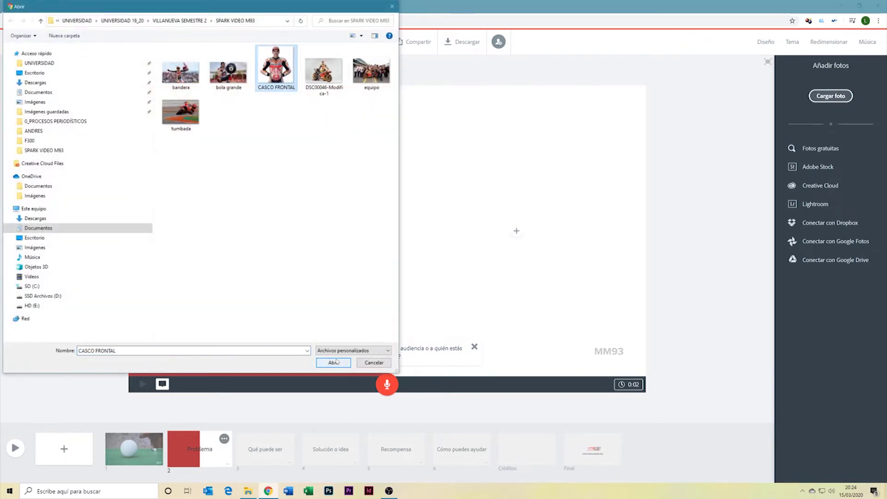
{"action": "left_click", "coordinate": [333, 363]}
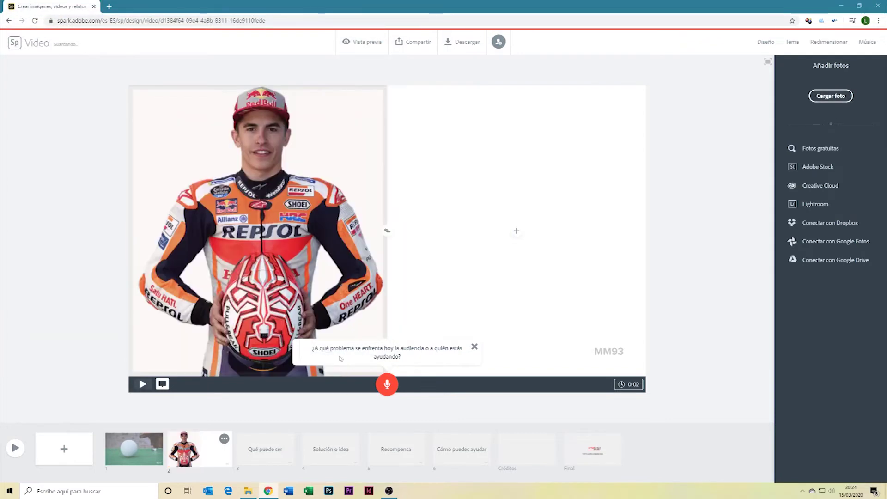
{"action": "left_click", "coordinate": [517, 231]}
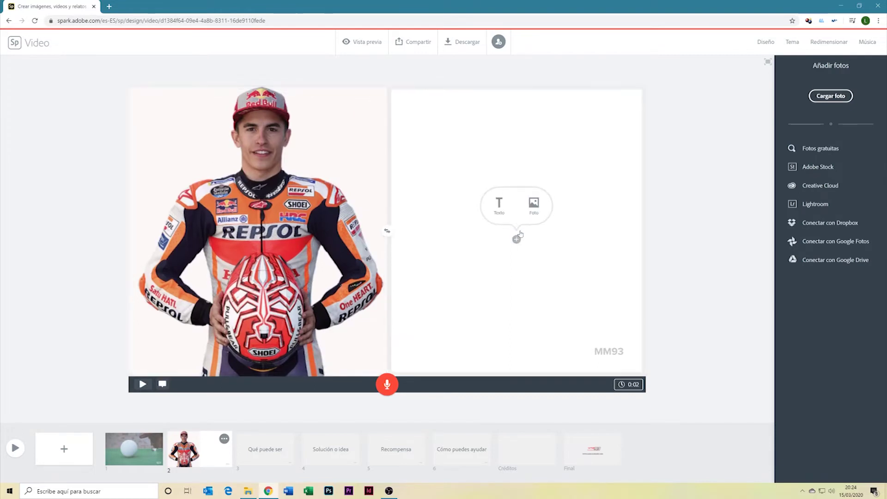
Add the text 'MARC MARQUEZ' in the right half, sized to fit on one line.
{"action": "left_click", "coordinate": [500, 209]}
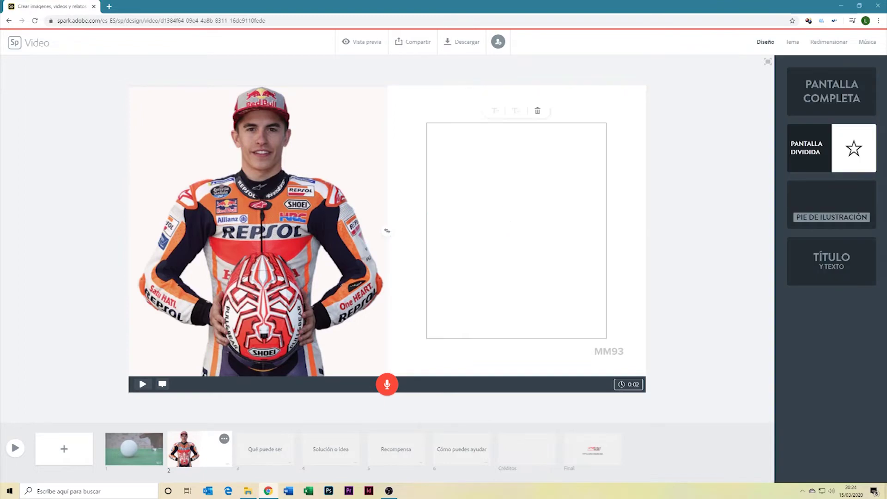
{"action": "type", "text": "M"}
{"action": "type", "text": "ARC M"}
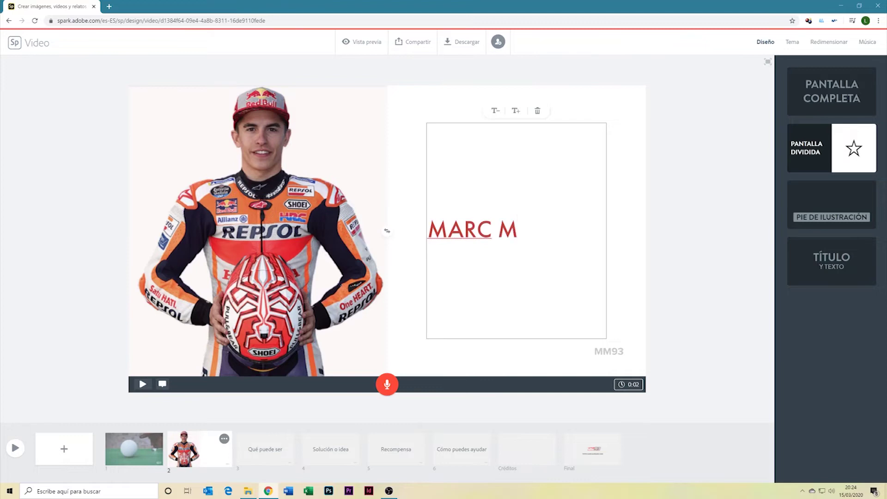
{"action": "type", "text": "ARQUEZ"}
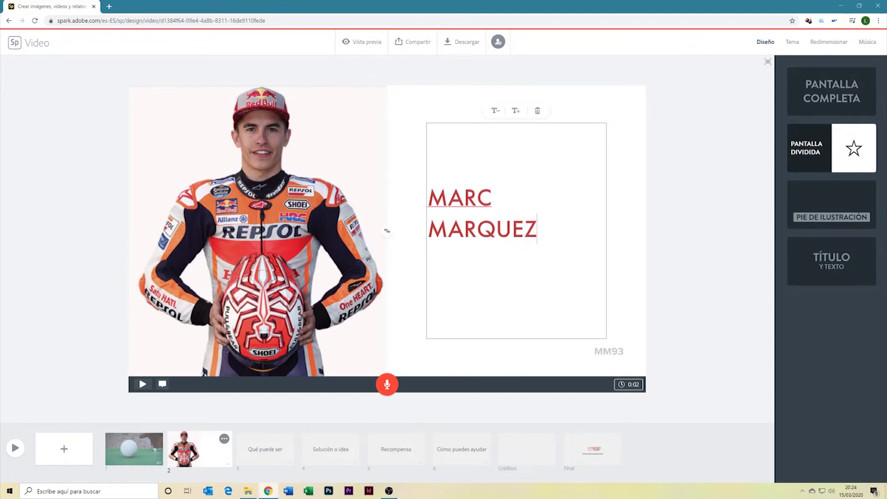
{"action": "left_click", "coordinate": [495, 229]}
{"action": "left_click", "coordinate": [495, 110]}
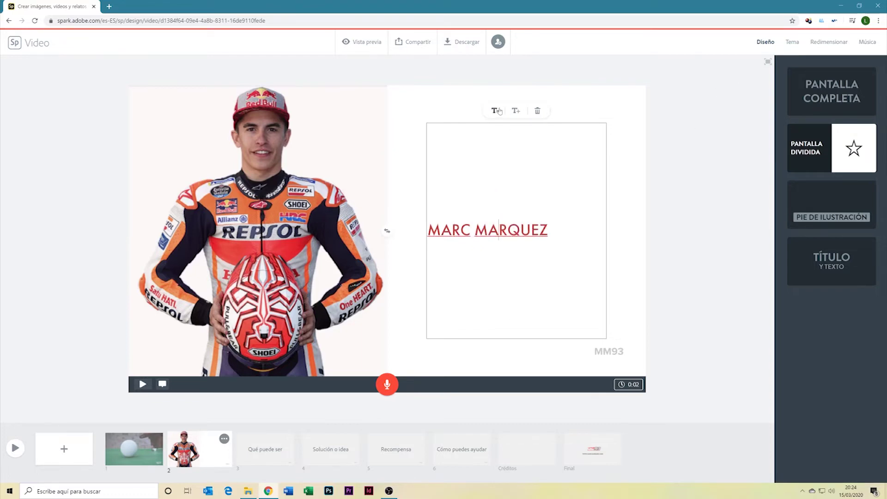
{"action": "left_click", "coordinate": [632, 191]}
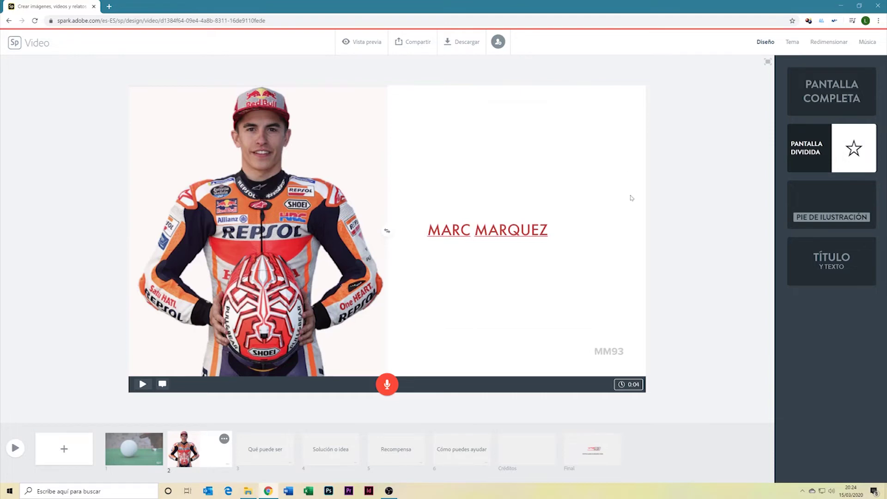
Swap the text and photo sides, then enlarge MARC MARQUEZ to its maximum size.
{"action": "left_click", "coordinate": [386, 231]}
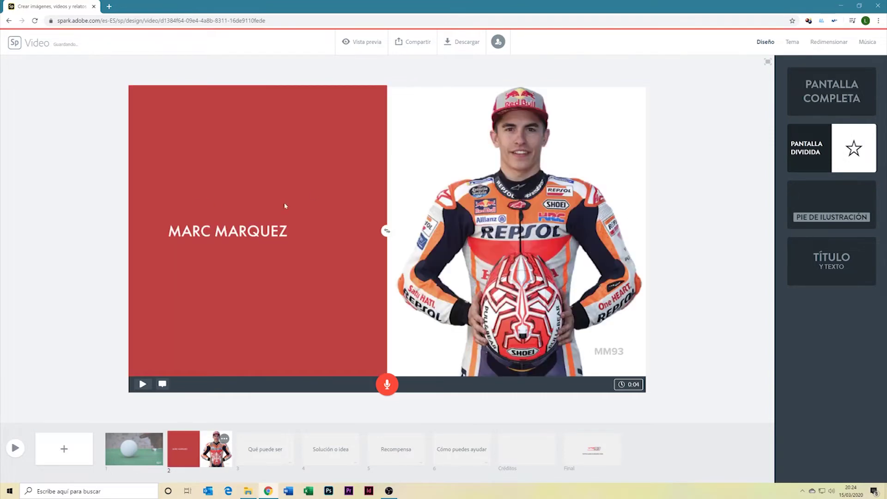
{"action": "left_click", "coordinate": [227, 239]}
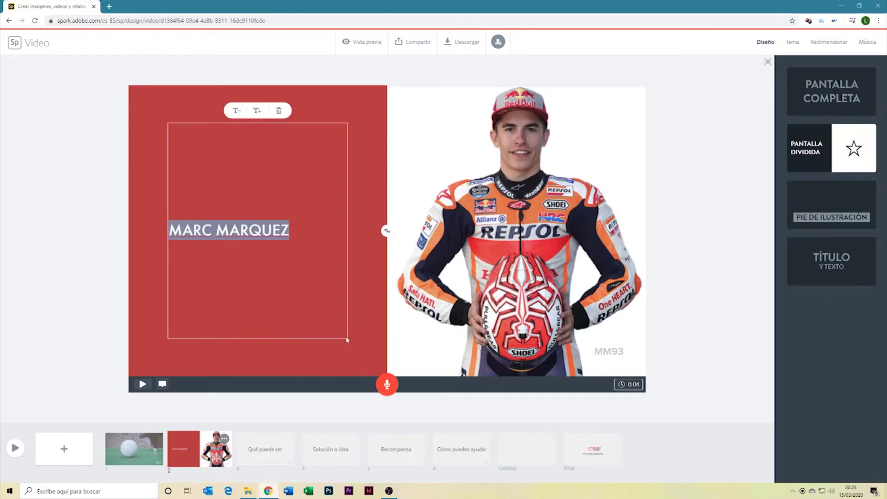
{"action": "left_click", "coordinate": [258, 113]}
{"action": "left_click", "coordinate": [257, 114]}
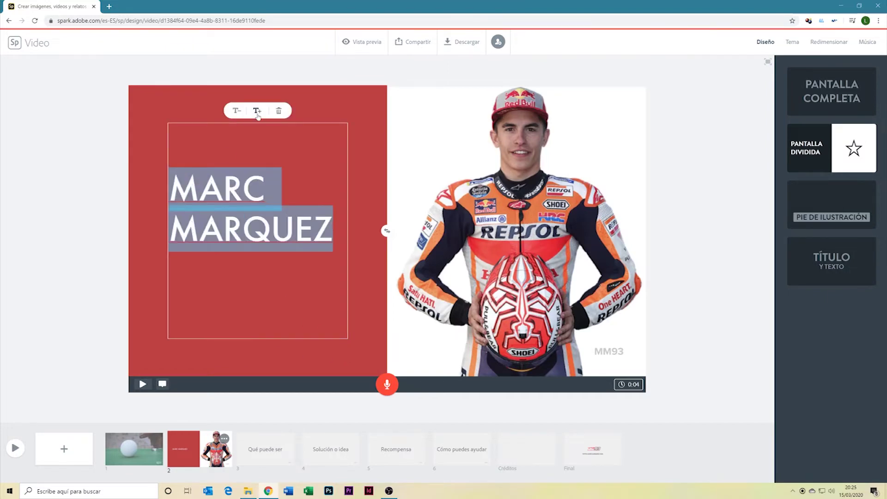
{"action": "left_click", "coordinate": [258, 113]}
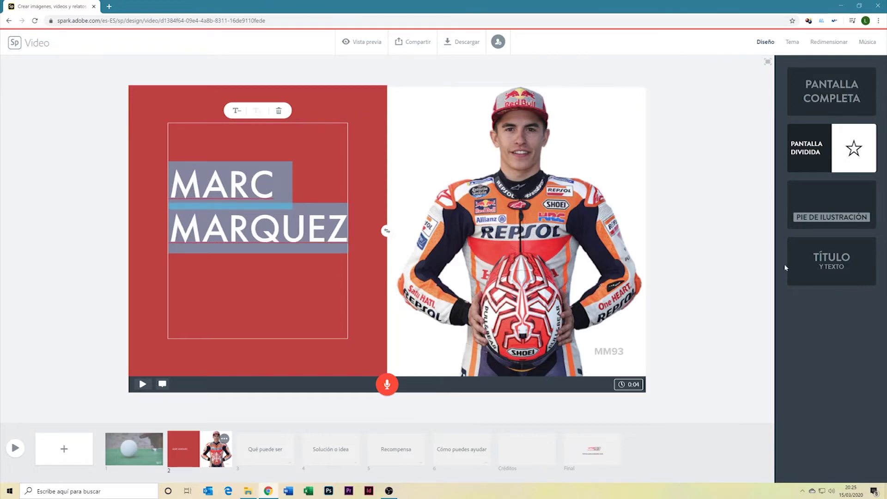
{"action": "left_click", "coordinate": [817, 358]}
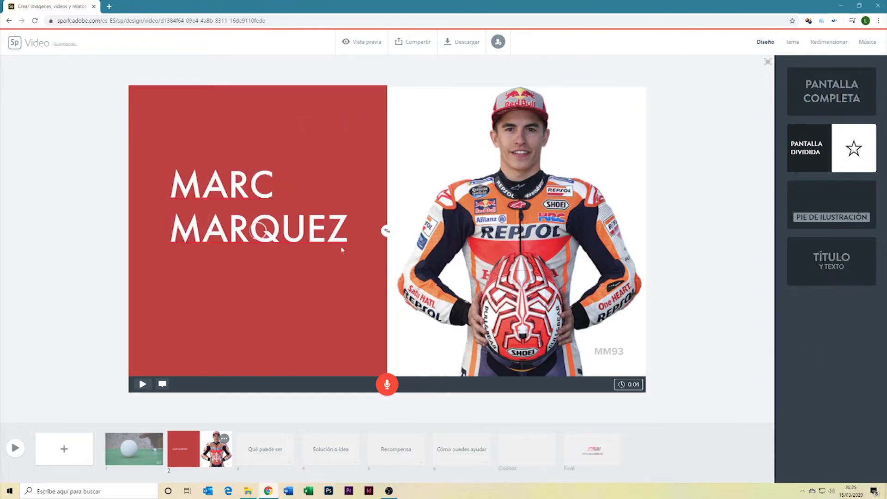
{"action": "left_click", "coordinate": [143, 384]}
{"action": "left_click", "coordinate": [143, 384]}
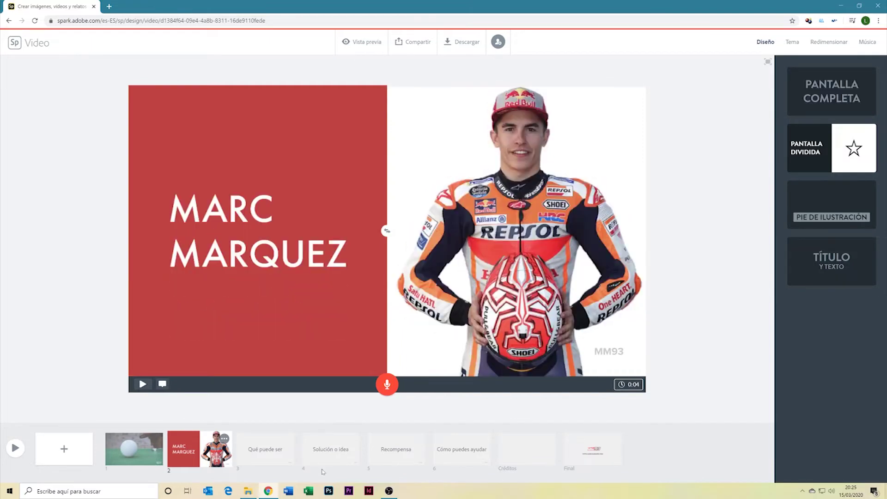
{"action": "left_click", "coordinate": [367, 42]}
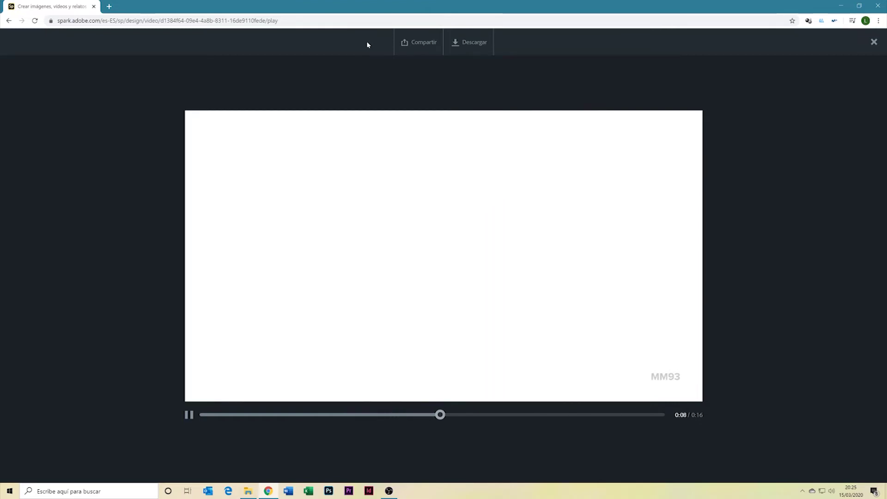
{"action": "left_click", "coordinate": [874, 41]}
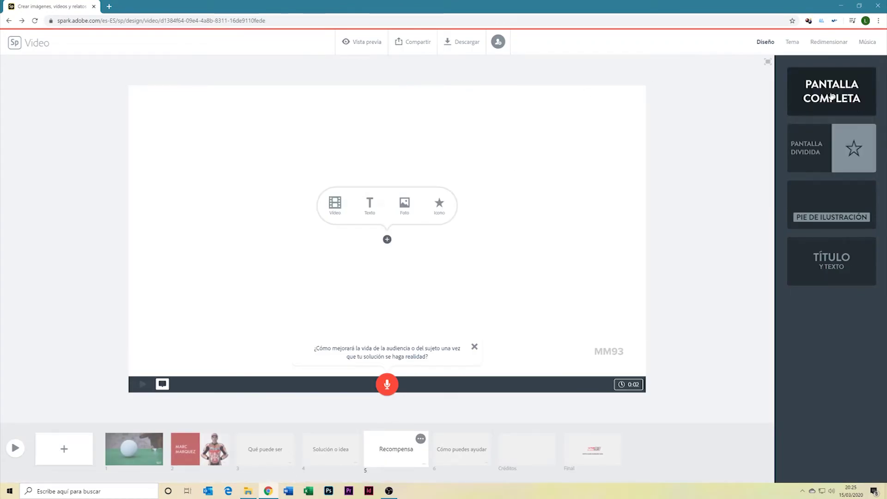
{"action": "left_click", "coordinate": [790, 45]}
Scroll down the theme list and apply the Statement theme to the video.
{"action": "scroll", "coordinate": [850, 383], "scroll_direction": "down", "scroll_amount": 1}
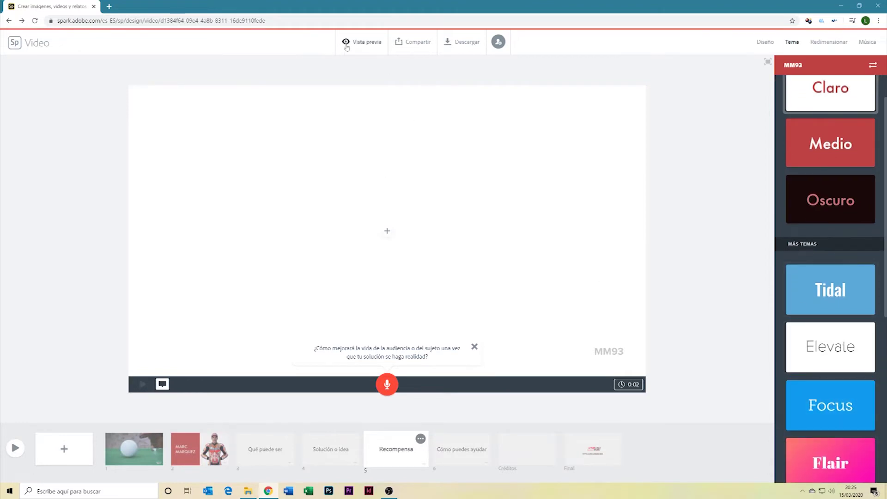
{"action": "scroll", "coordinate": [845, 405], "scroll_direction": "down", "scroll_amount": 2}
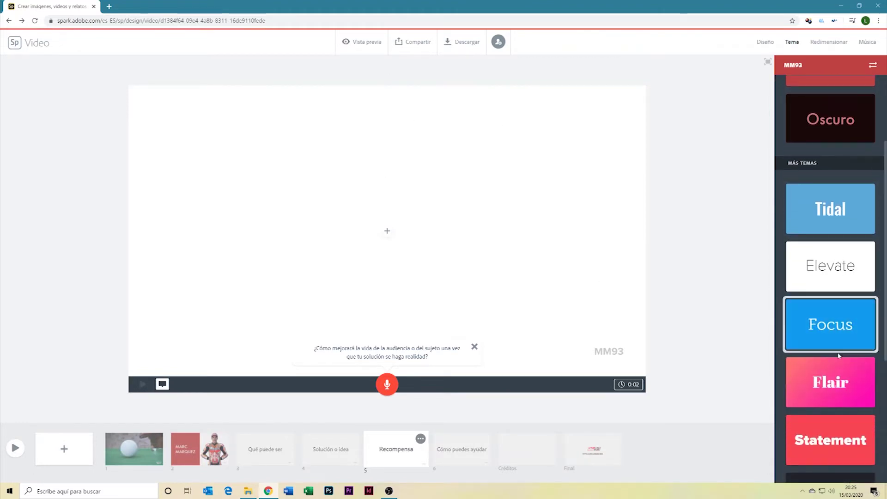
{"action": "scroll", "coordinate": [834, 351], "scroll_direction": "down", "scroll_amount": 2}
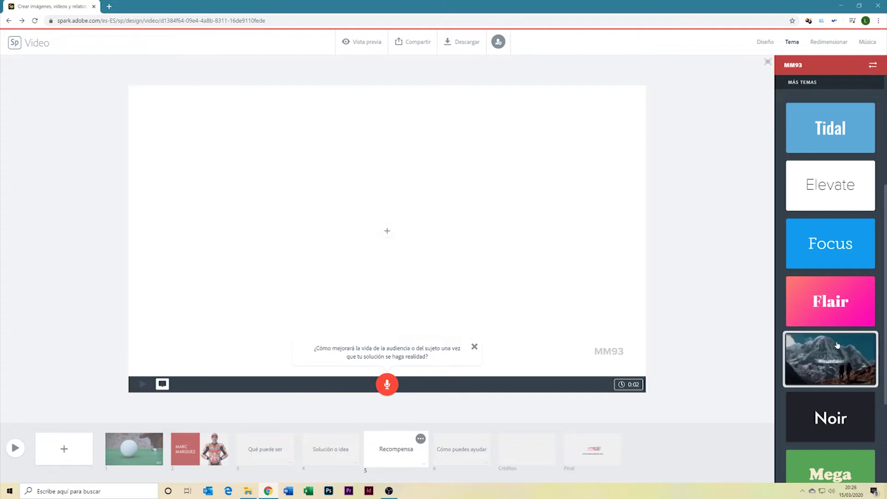
{"action": "left_click", "coordinate": [837, 344]}
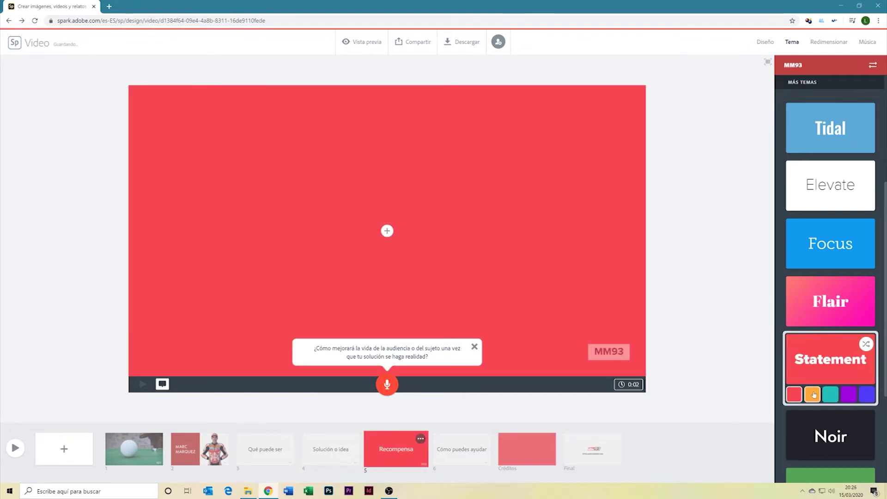
Try Statement's purple and teal colour variants, settling on orange.
{"action": "left_click", "coordinate": [807, 399]}
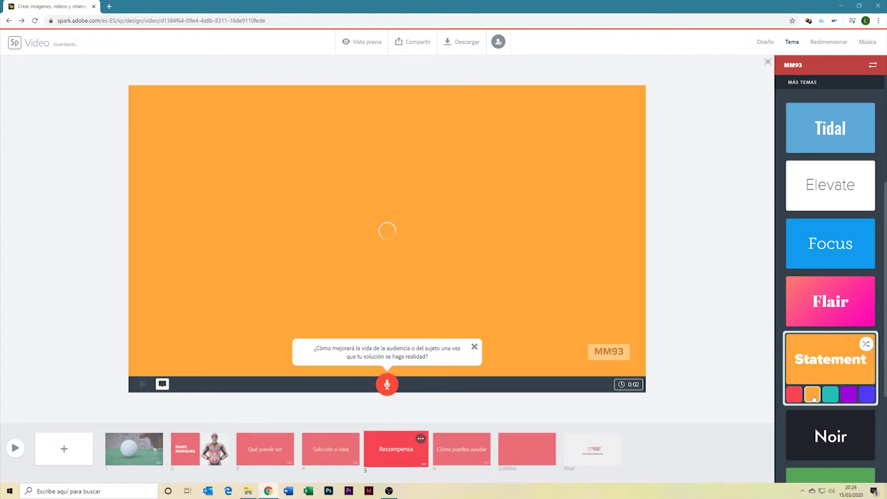
{"action": "left_click", "coordinate": [849, 395]}
{"action": "left_click", "coordinate": [834, 399]}
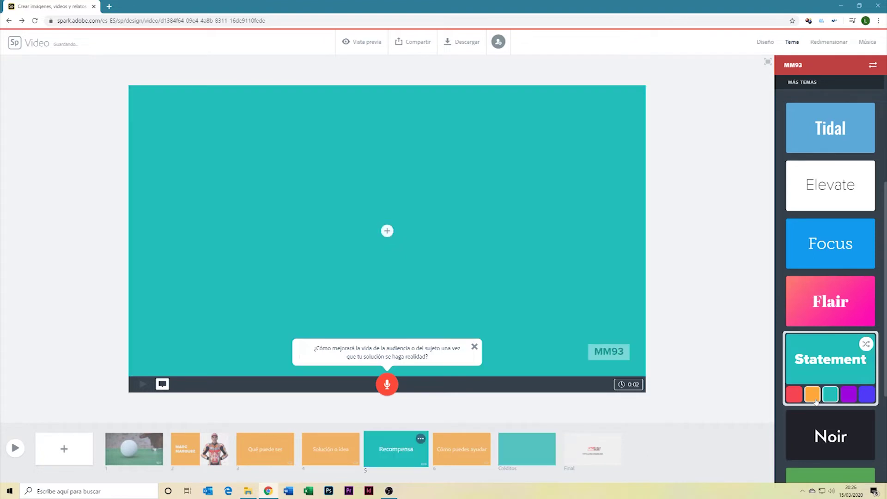
{"action": "left_click", "coordinate": [812, 394]}
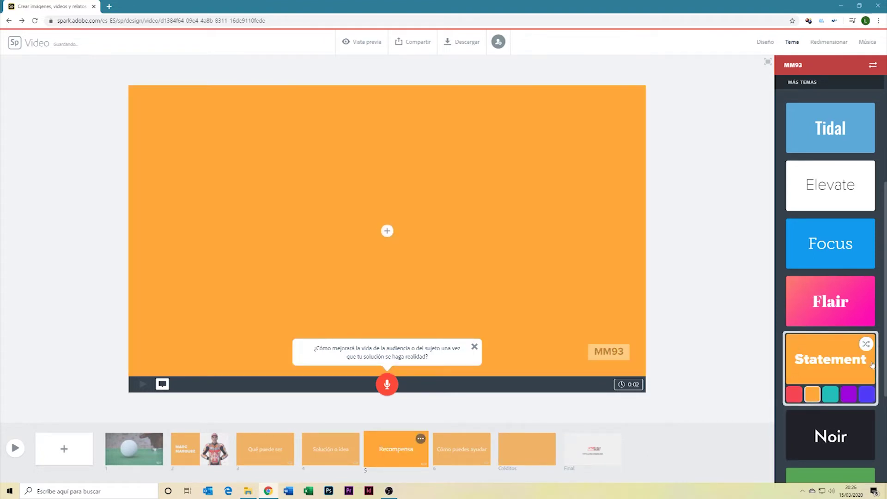
Shuffle Statement to the black layout with orange titles and preview the full video.
{"action": "left_click", "coordinate": [867, 346]}
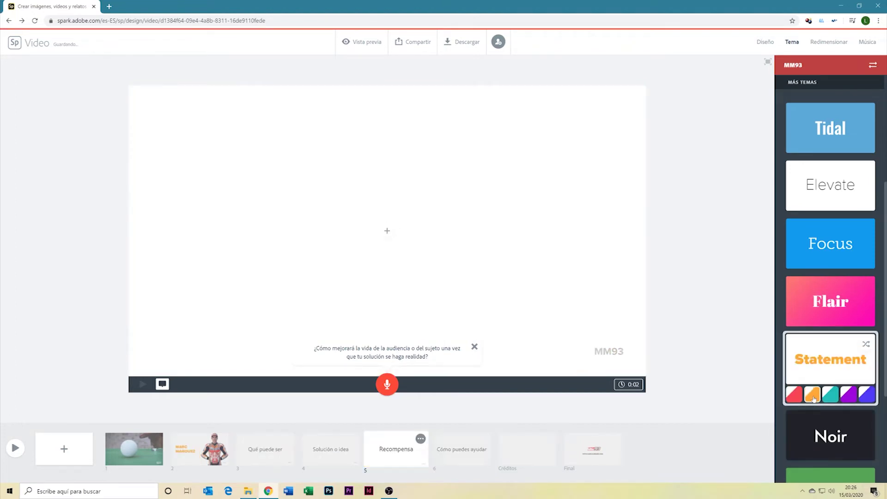
{"action": "left_click", "coordinate": [865, 345]}
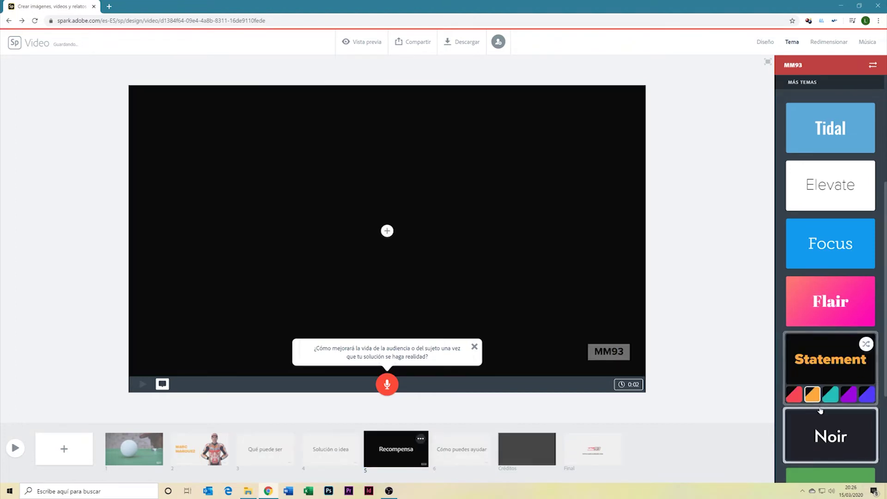
{"action": "left_click", "coordinate": [865, 345]}
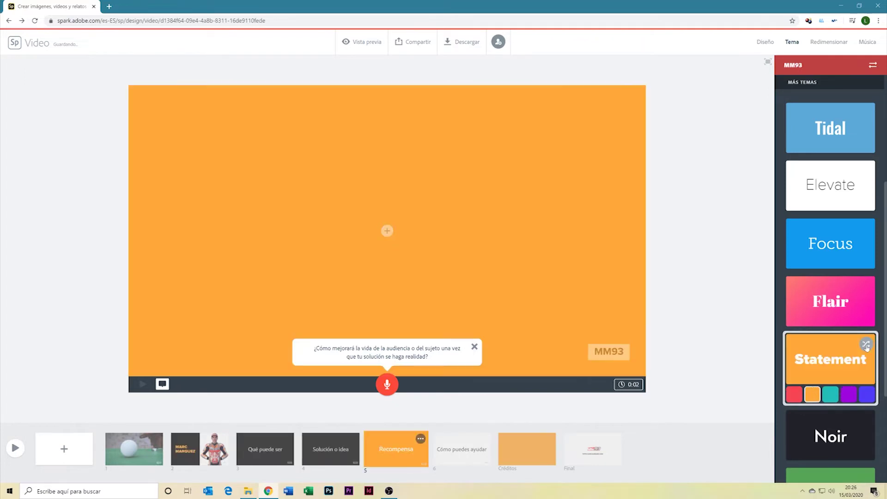
{"action": "left_click", "coordinate": [865, 345]}
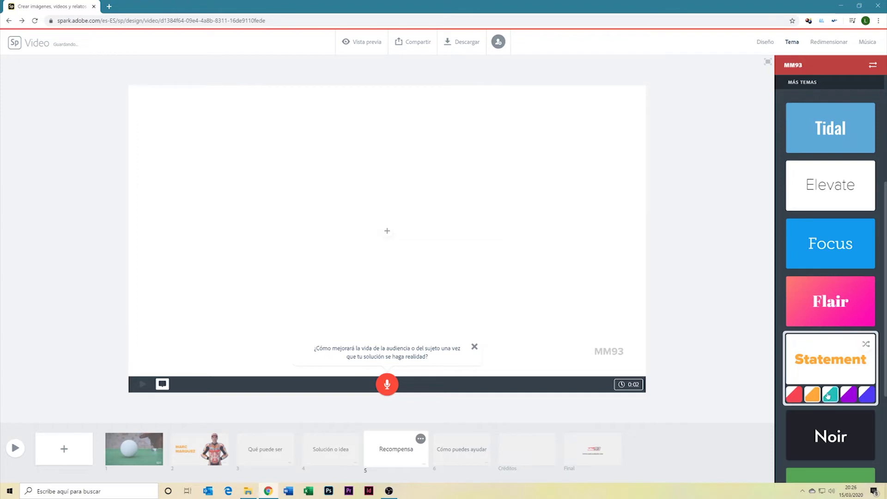
{"action": "left_click", "coordinate": [871, 347]}
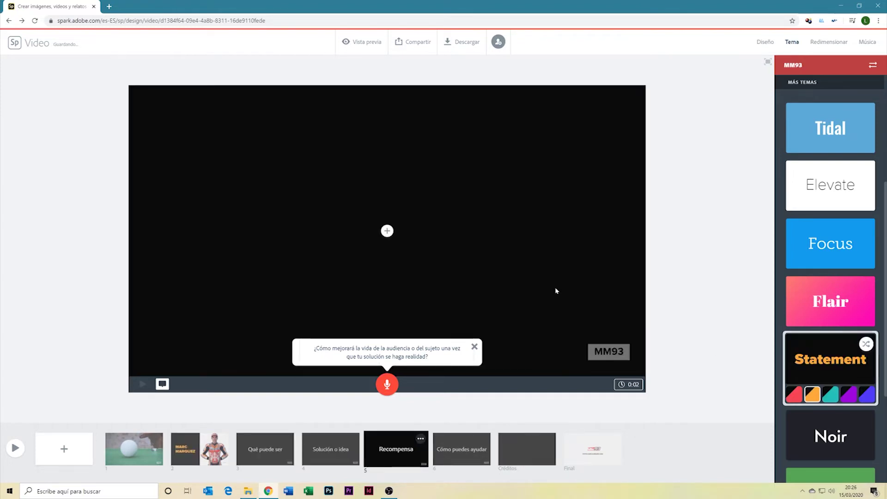
{"action": "left_click", "coordinate": [350, 42]}
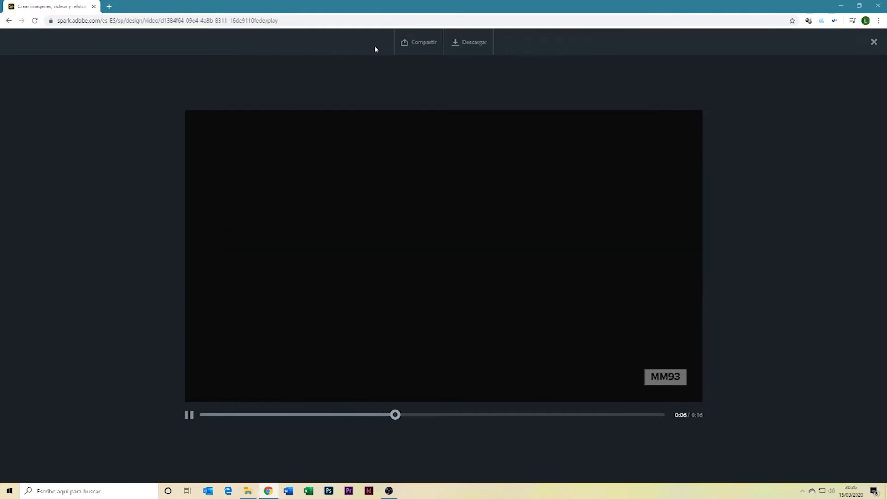
{"action": "left_click", "coordinate": [874, 41]}
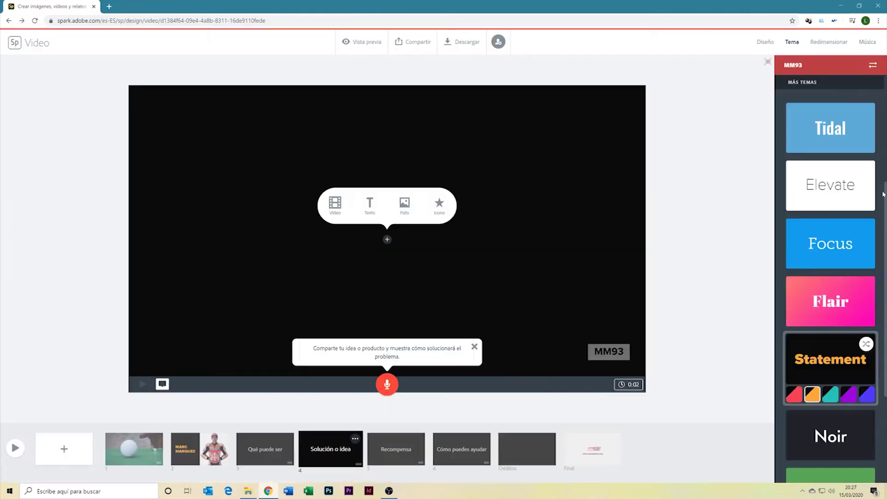
Apply the Tidal theme in its orange variant and preview the whole video.
{"action": "scroll", "coordinate": [839, 274], "scroll_direction": "up", "scroll_amount": 3}
{"action": "left_click", "coordinate": [839, 275]}
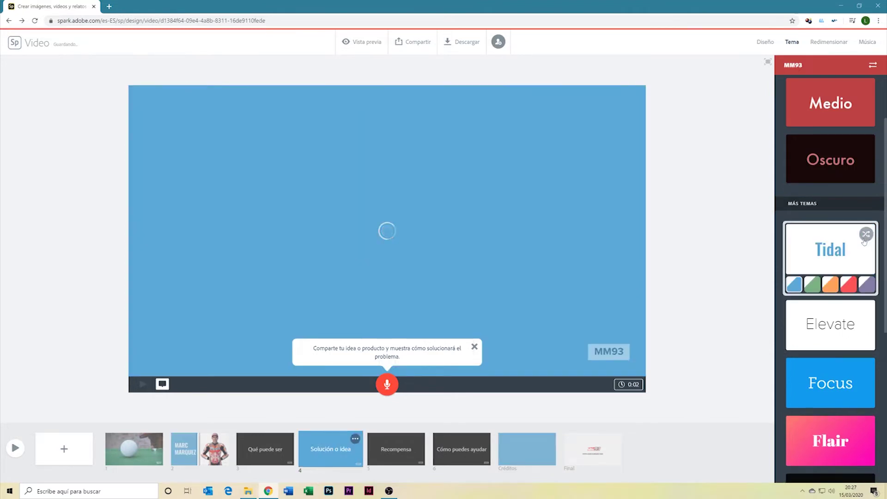
{"action": "left_click", "coordinate": [830, 286]}
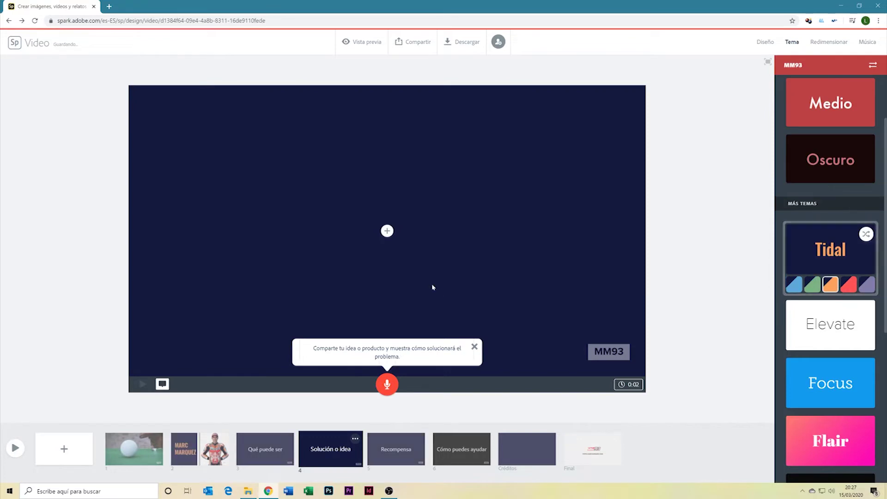
{"action": "left_click", "coordinate": [365, 42]}
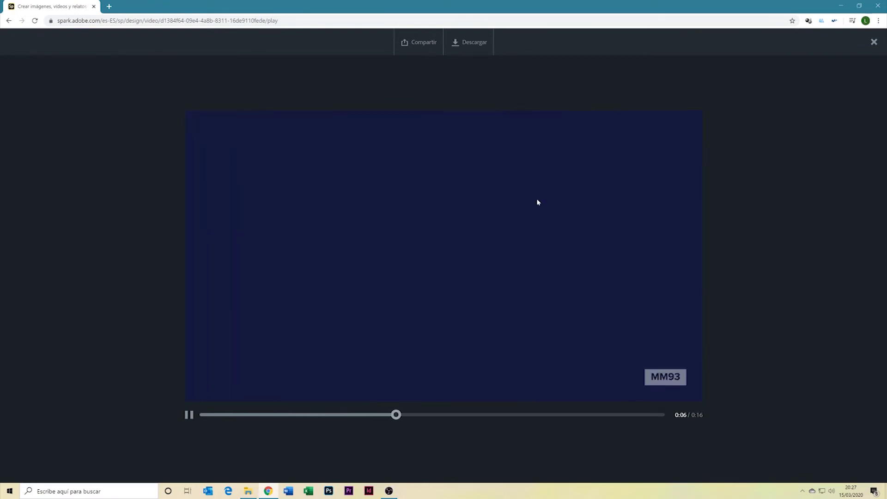
{"action": "left_click", "coordinate": [874, 42]}
{"action": "scroll", "coordinate": [829, 300], "scroll_direction": "up", "scroll_amount": 2}
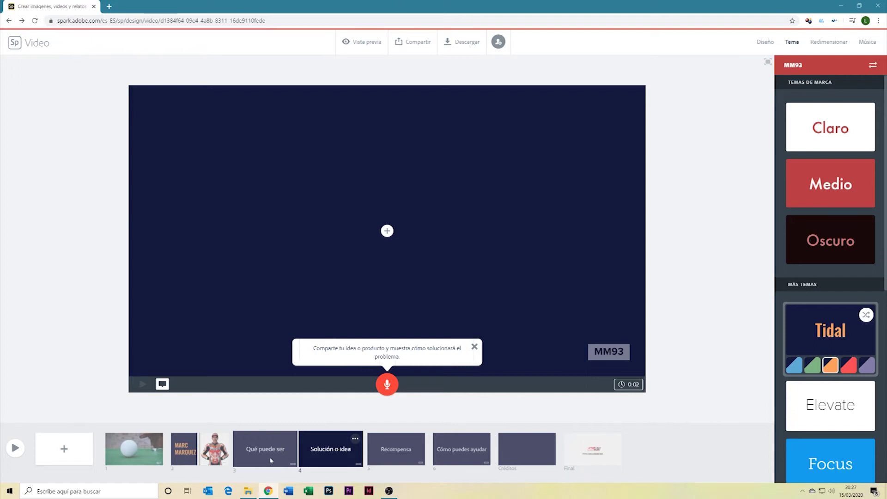
Fill slide 3, Qué puede ser, with the uploaded DSC00046-Modifica-1 photo.
{"action": "left_click", "coordinate": [271, 460]}
{"action": "left_click", "coordinate": [403, 203]}
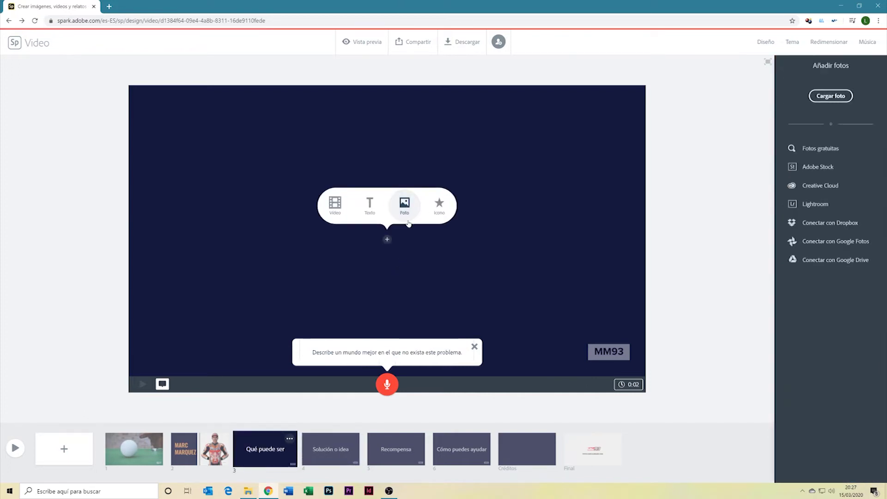
{"action": "left_click", "coordinate": [830, 96]}
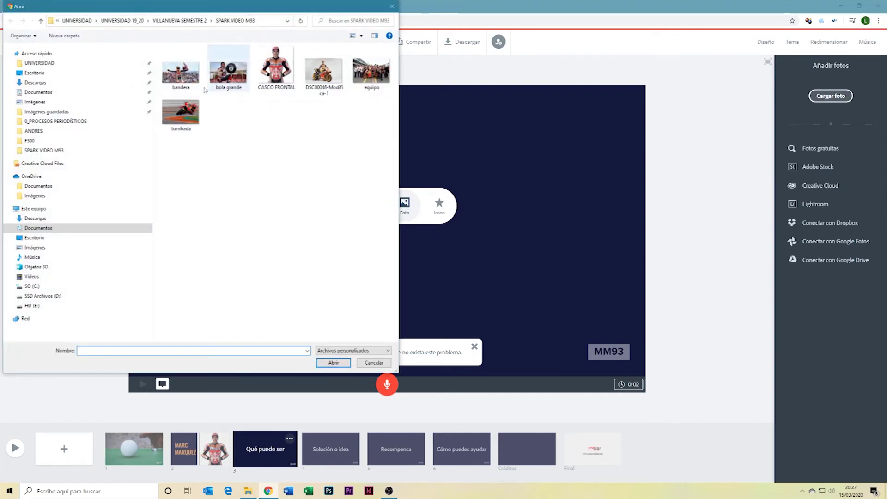
{"action": "left_click", "coordinate": [338, 76]}
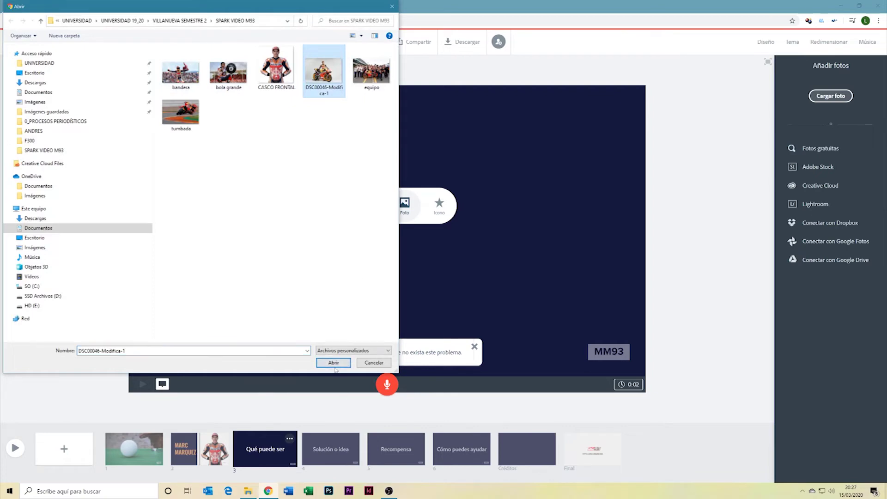
{"action": "left_click", "coordinate": [340, 363]}
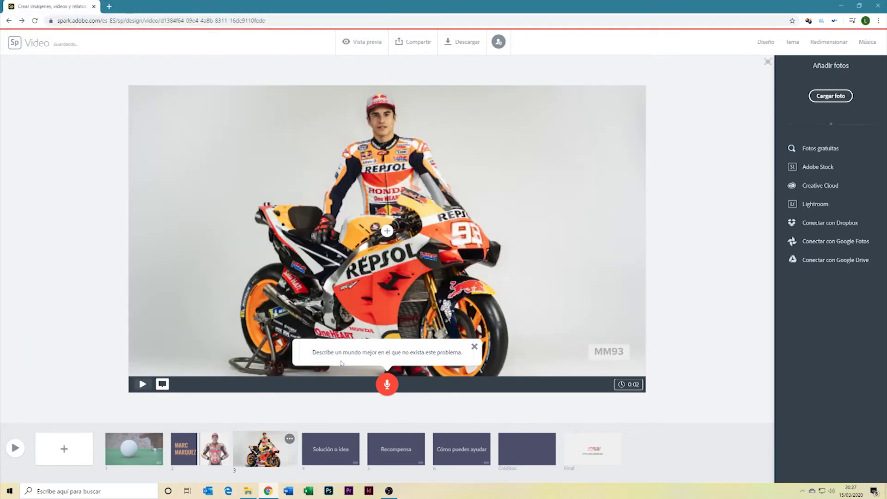
Dismiss the slide's narration tip, reopen it, then dismiss it again.
{"action": "left_click", "coordinate": [474, 347]}
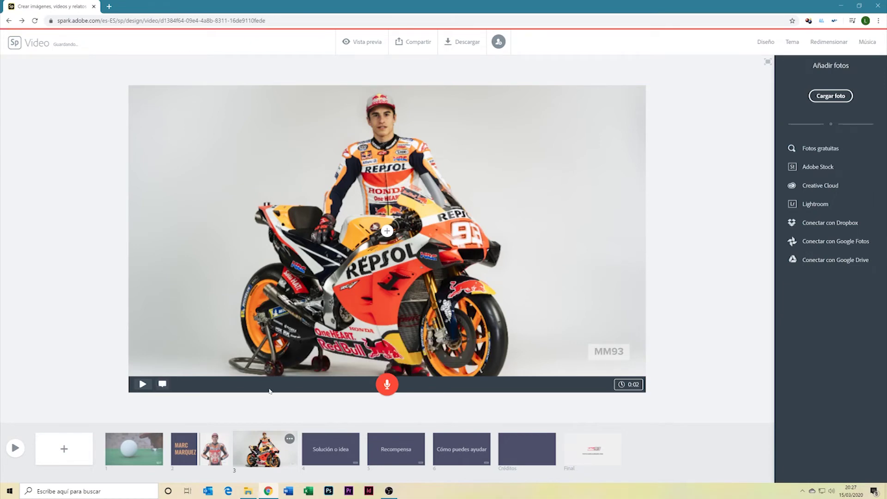
{"action": "left_click", "coordinate": [162, 384]}
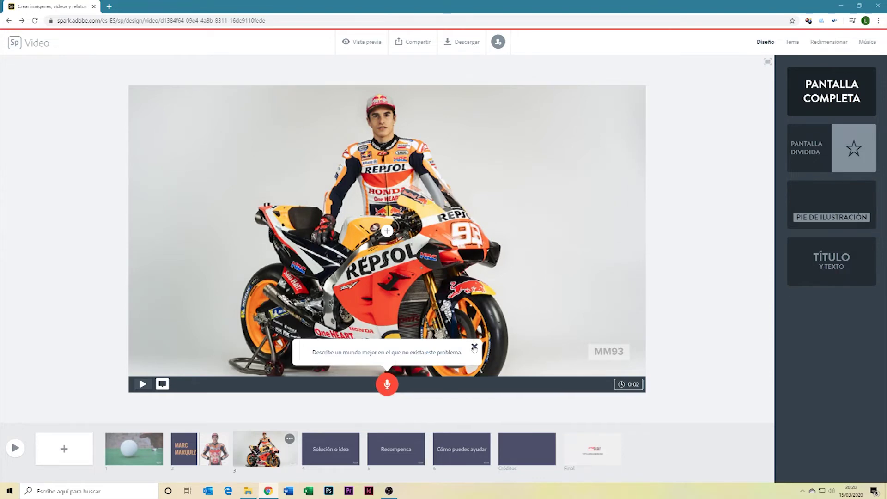
{"action": "left_click", "coordinate": [474, 347]}
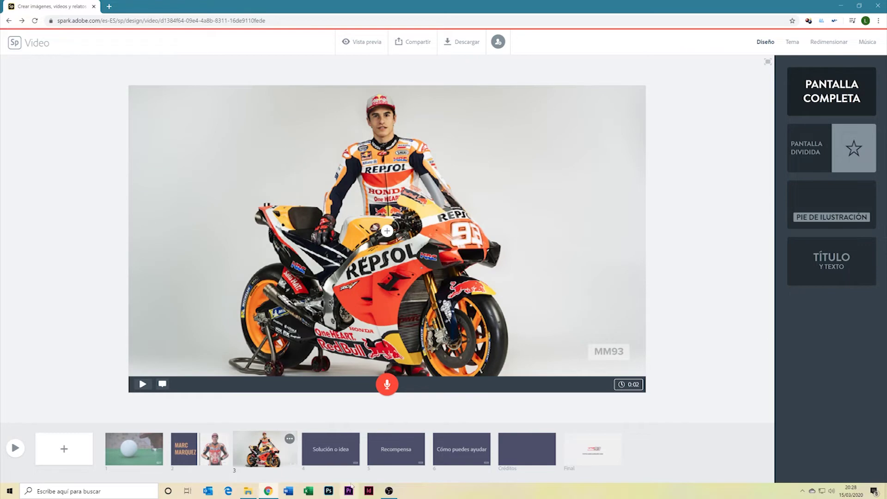
Replay the photo slide's animation, then preview the whole video full screen and close it.
{"action": "left_click", "coordinate": [143, 386]}
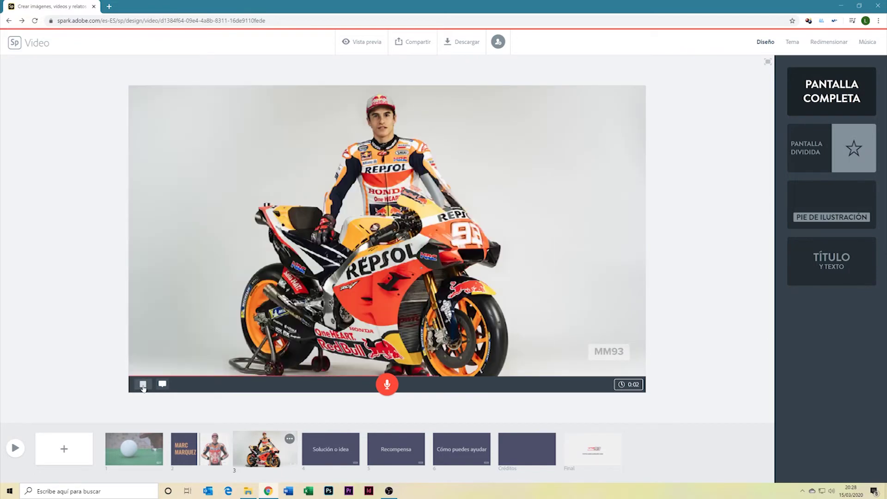
{"action": "left_click", "coordinate": [142, 388]}
{"action": "left_click", "coordinate": [359, 44]}
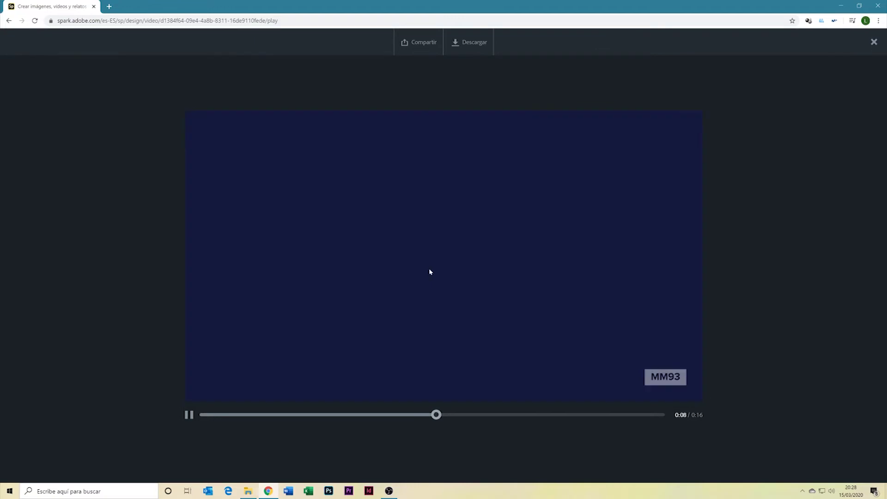
{"action": "left_click", "coordinate": [873, 43]}
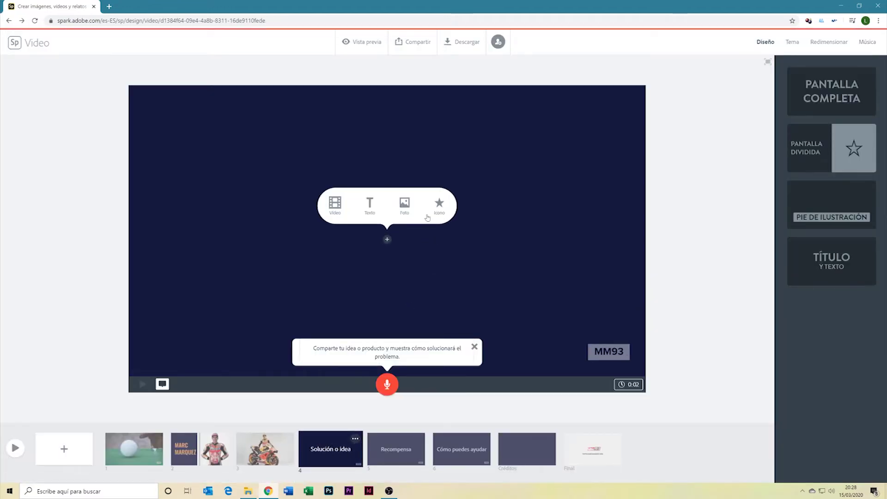
Give slide 4 the Pie de ilustración layout with the uploaded 'equipo' team photo.
{"action": "left_click", "coordinate": [824, 203]}
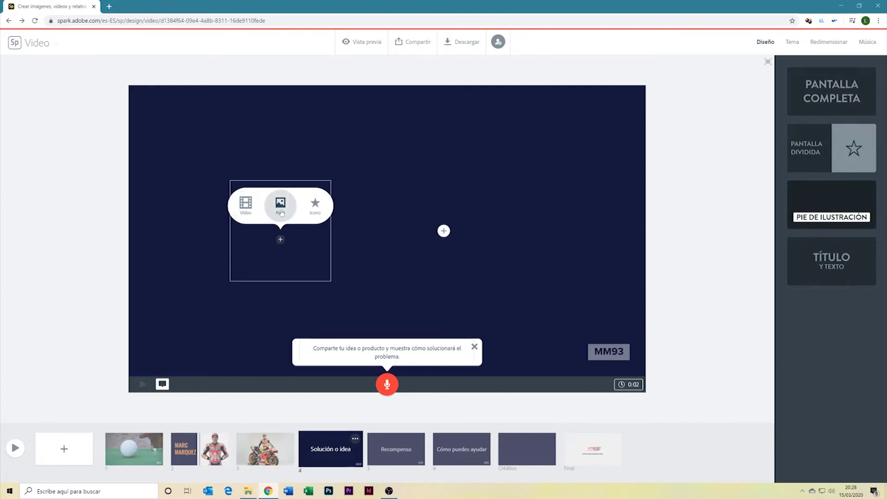
{"action": "left_click", "coordinate": [280, 208]}
{"action": "left_click", "coordinate": [830, 96]}
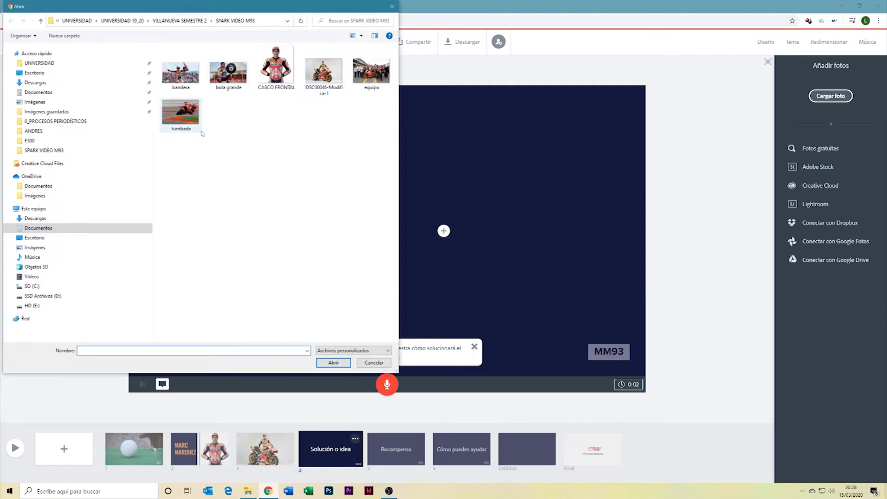
{"action": "left_click", "coordinate": [380, 77]}
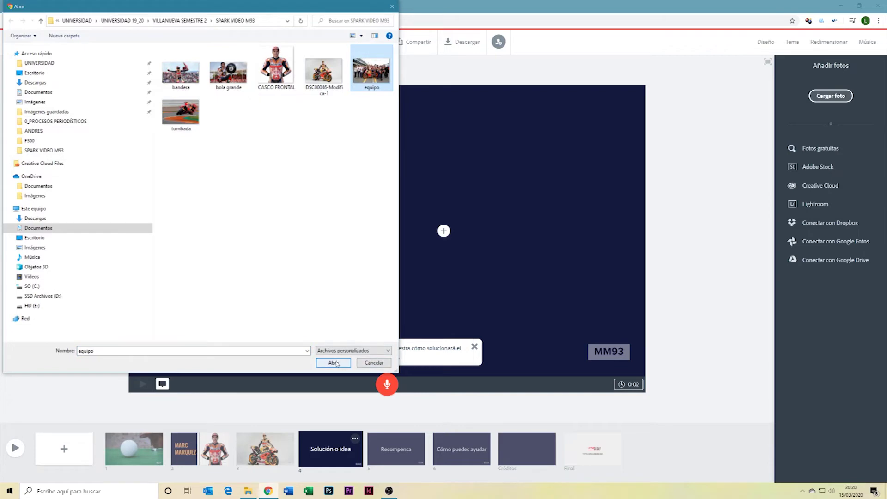
{"action": "left_click", "coordinate": [342, 362]}
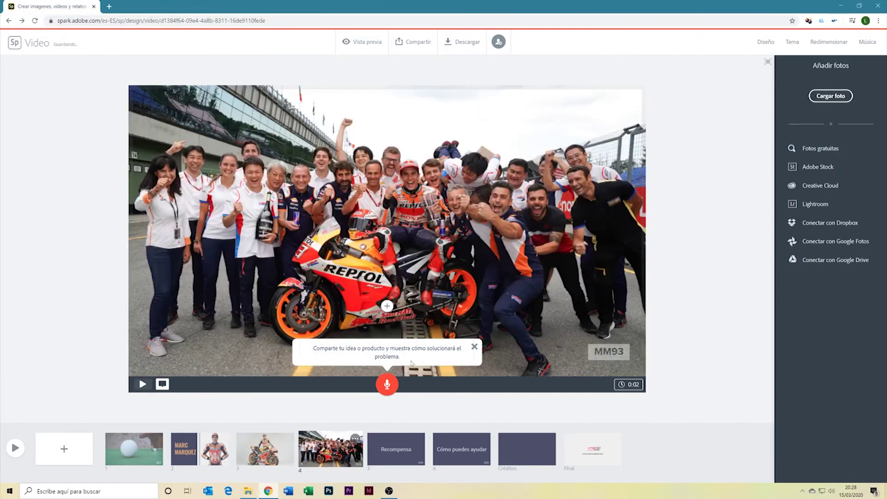
{"action": "left_click", "coordinate": [474, 347]}
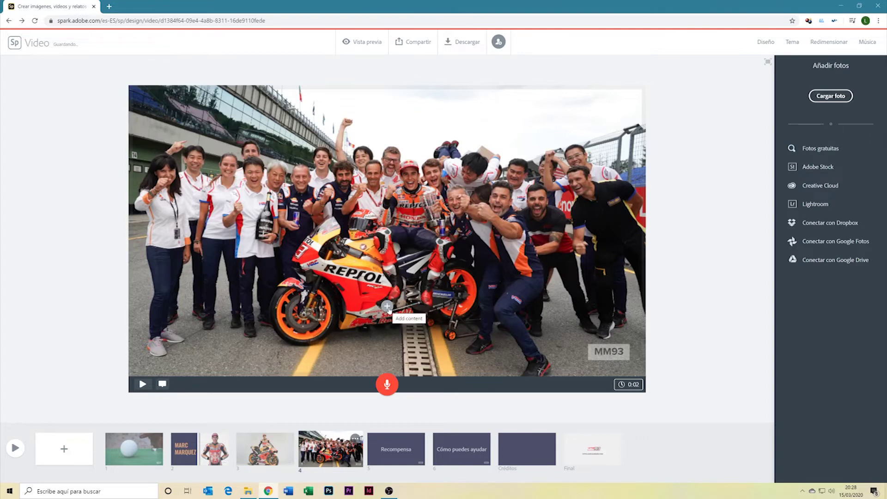
Caption the team photo REPSOL HRC.
{"action": "left_click", "coordinate": [388, 306]}
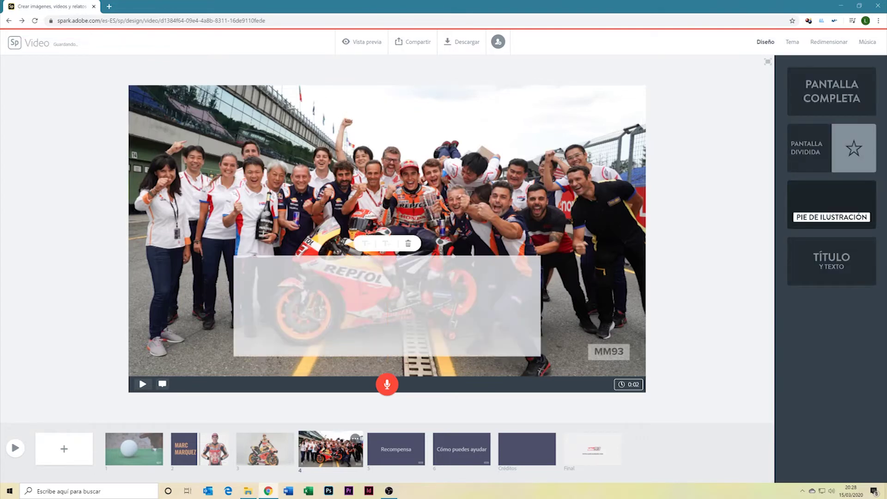
{"action": "type", "text": "REP"}
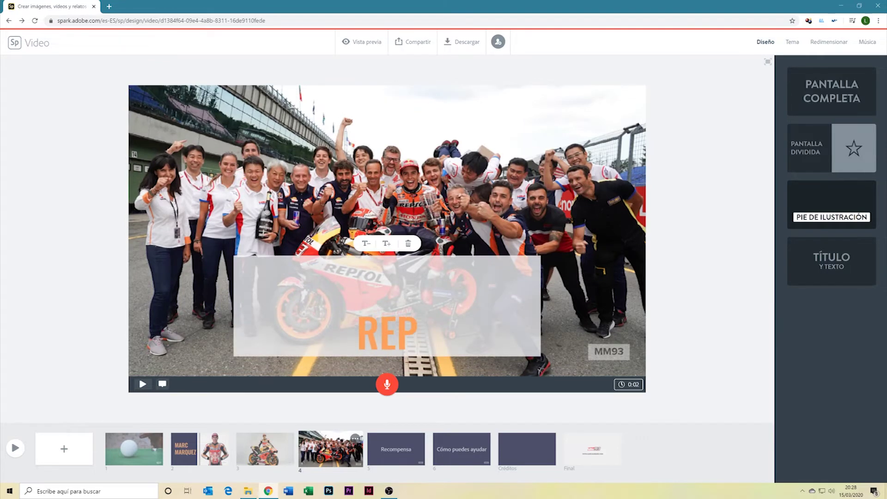
{"action": "type", "text": "SD"}
{"action": "key", "text": "BackSpace"}
{"action": "type", "text": "OL"}
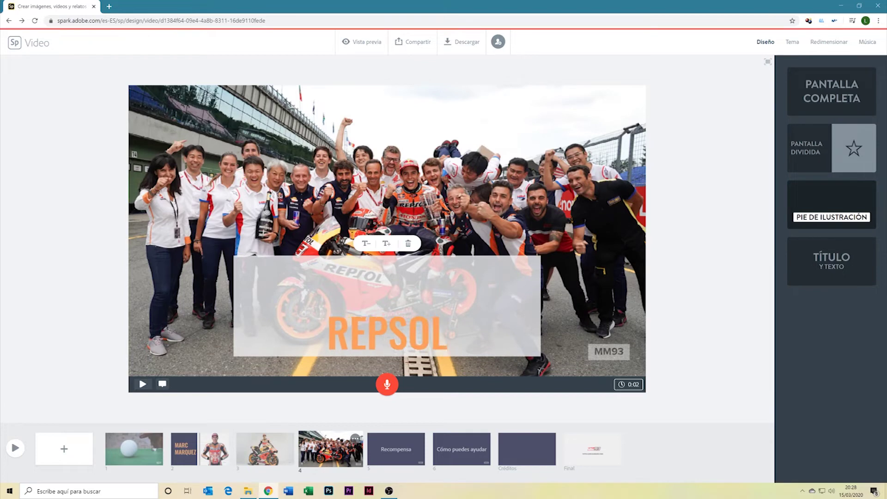
{"action": "type", "text": " HRC"}
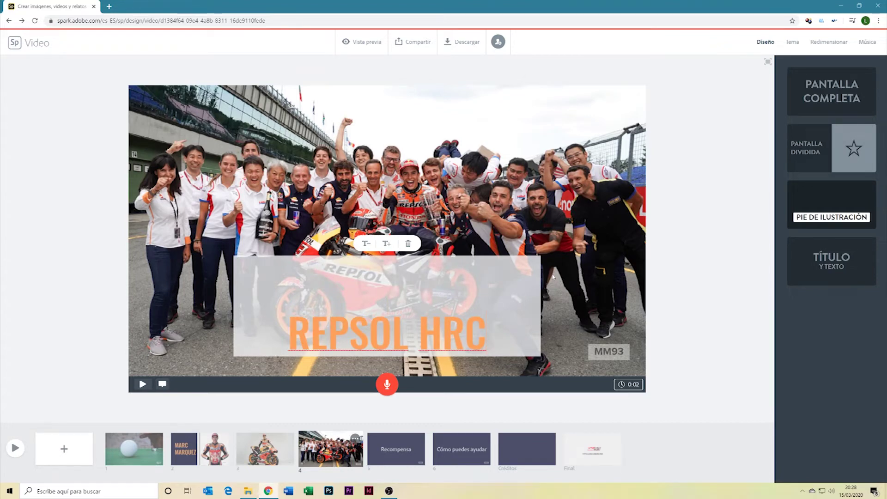
{"action": "left_click", "coordinate": [591, 292]}
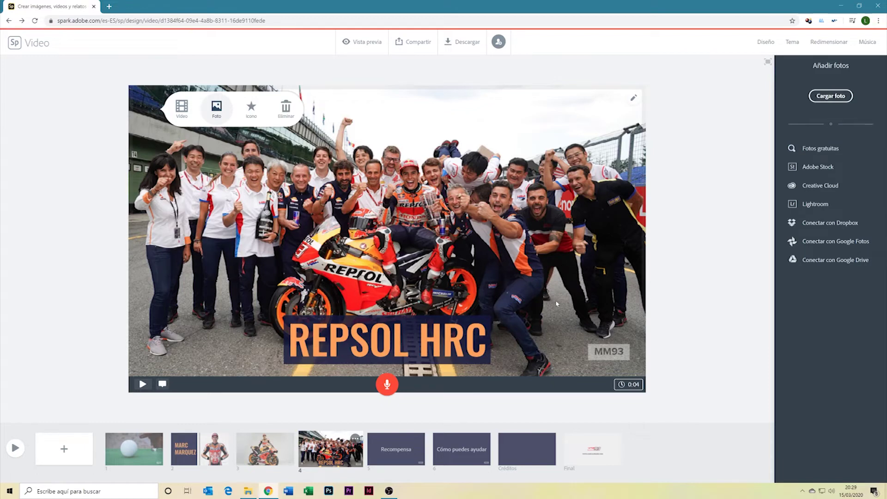
{"action": "left_click", "coordinate": [403, 461]}
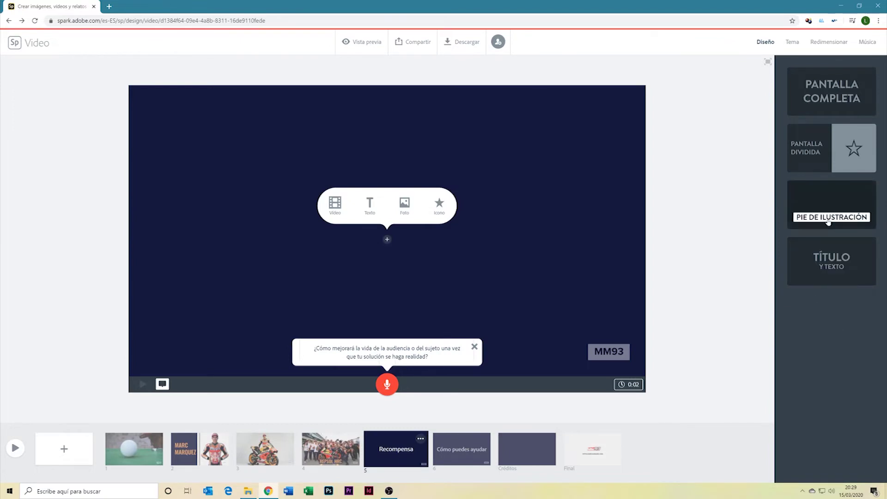
Apply the Título y texto layout to slide 5 and title it CAMPEONES DEL MUNDO.
{"action": "left_click", "coordinate": [832, 277]}
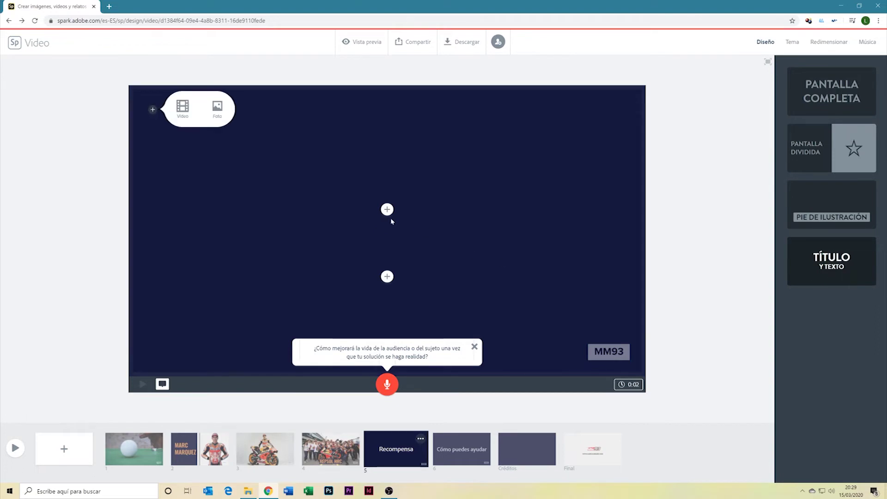
{"action": "left_click", "coordinate": [387, 209]}
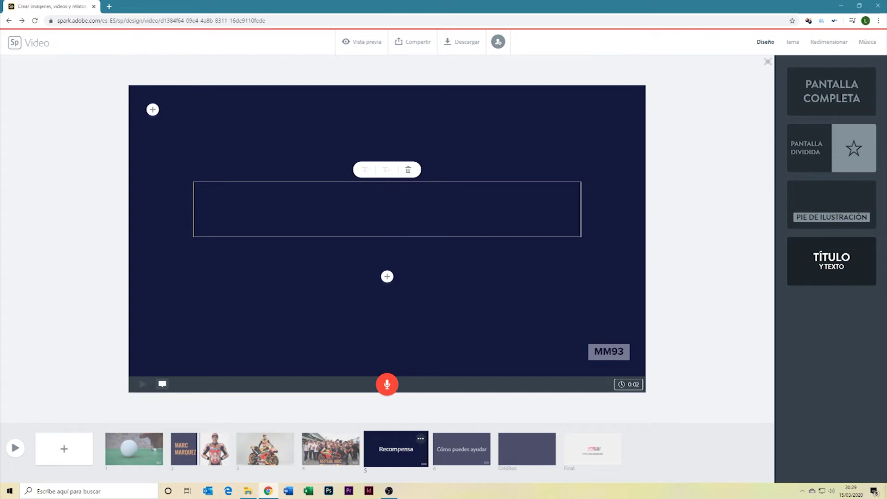
{"action": "key", "text": "Escape"}
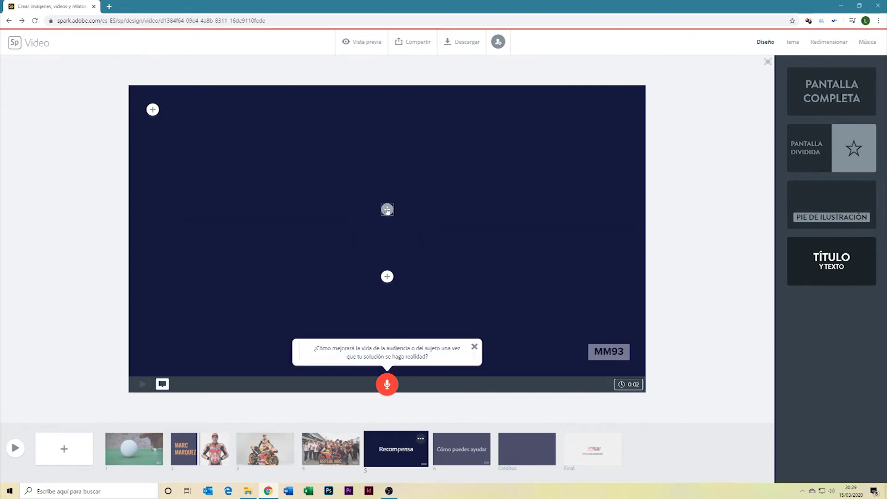
{"action": "left_click", "coordinate": [387, 209]}
{"action": "type", "text": "CAMPEONES DEL MUNDO"}
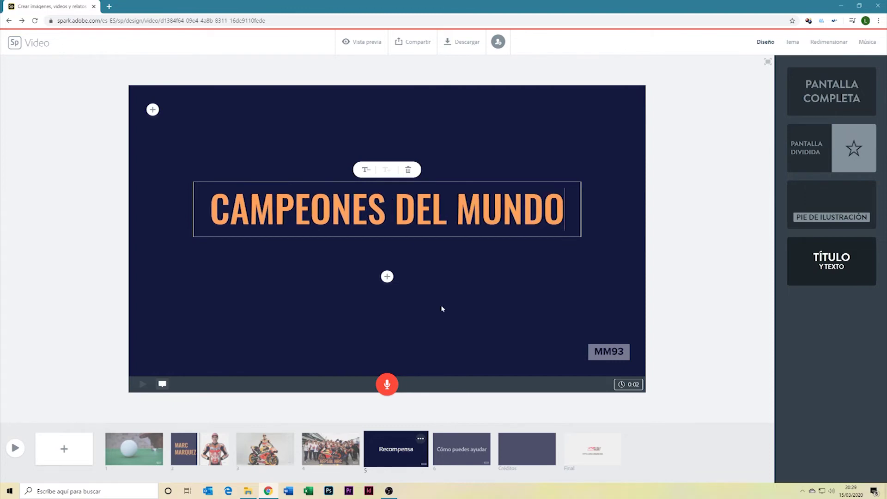
Add 2019 below the title, enlarged to the largest text size.
{"action": "left_click", "coordinate": [387, 277]}
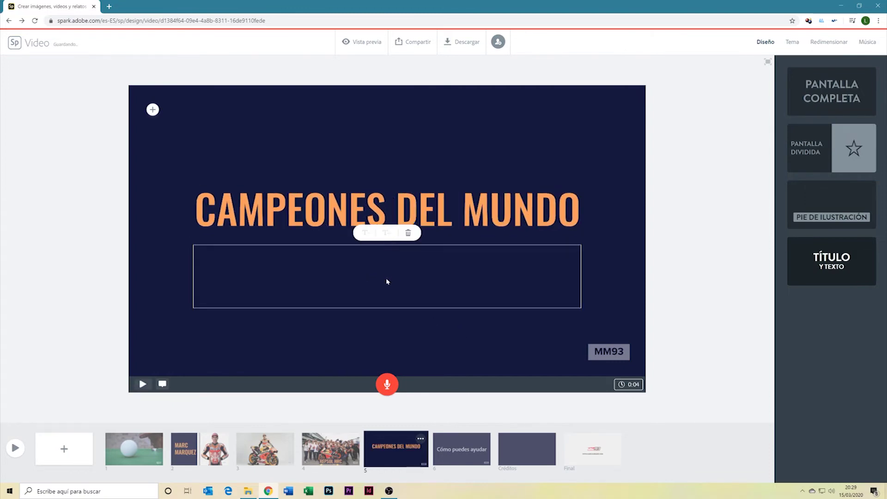
{"action": "type", "text": "2019"}
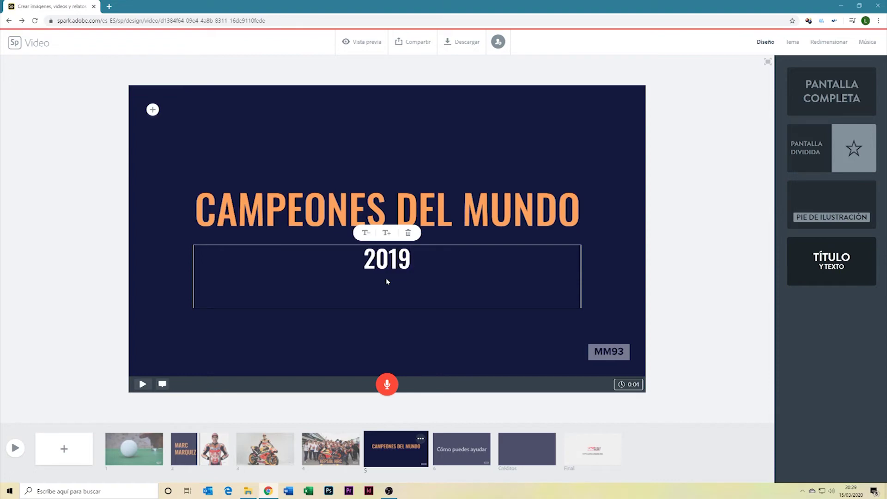
{"action": "left_click", "coordinate": [388, 232]}
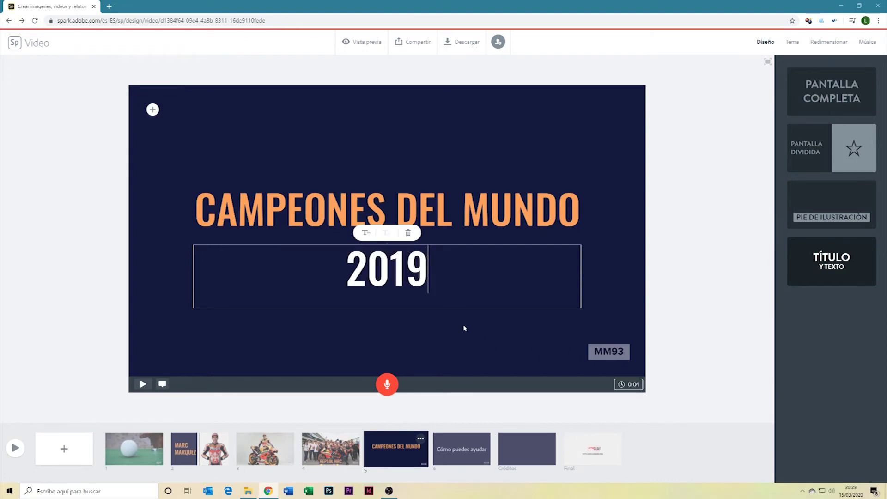
{"action": "left_click", "coordinate": [506, 348]}
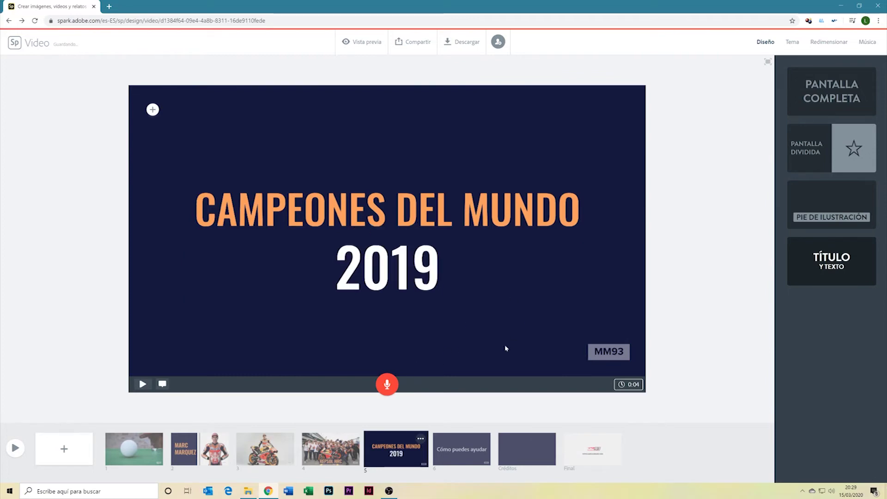
{"action": "left_click", "coordinate": [791, 44]}
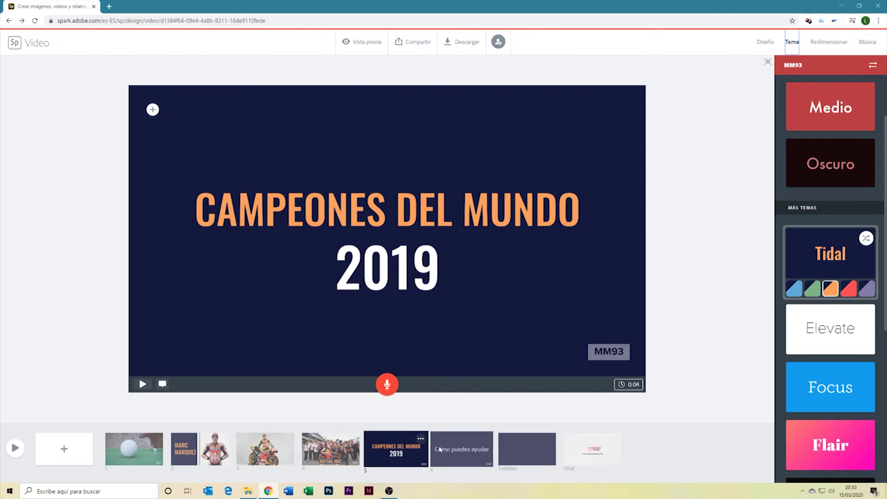
Give slide 6 a full-screen layout with the uploaded 'bandera' flag photo.
{"action": "left_click", "coordinate": [470, 455]}
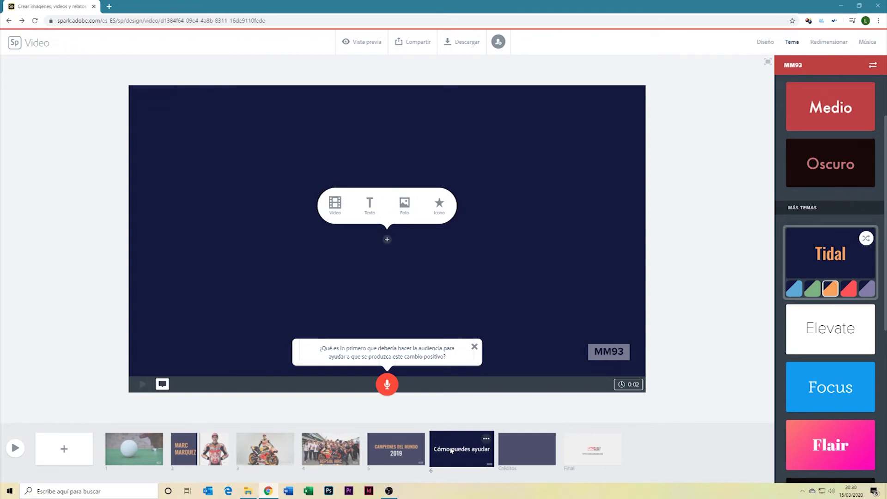
{"action": "left_click", "coordinate": [768, 45]}
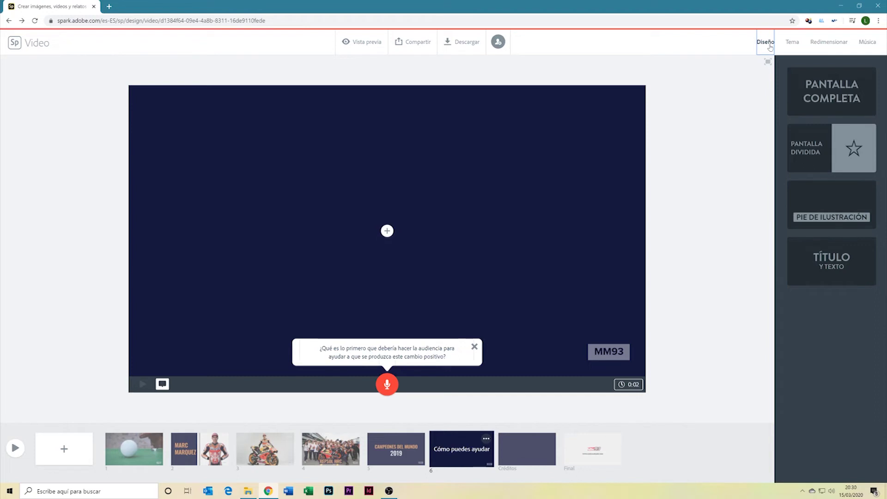
{"action": "left_click", "coordinate": [817, 104]}
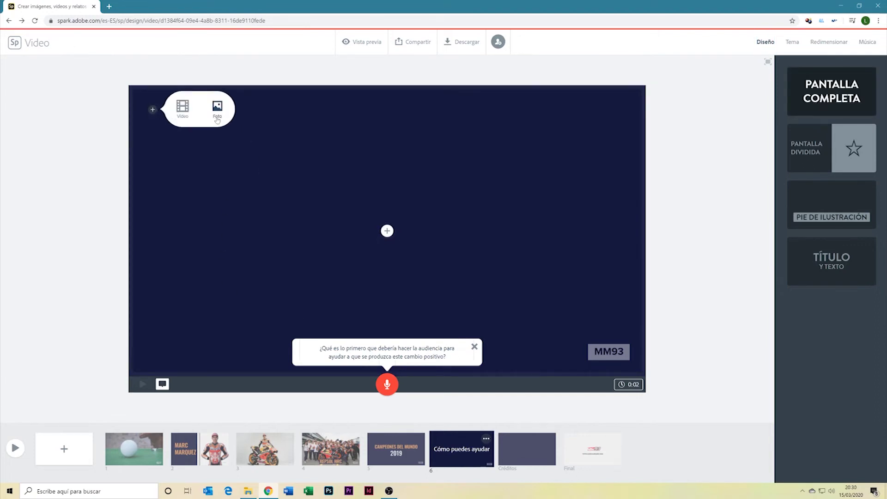
{"action": "left_click", "coordinate": [216, 116]}
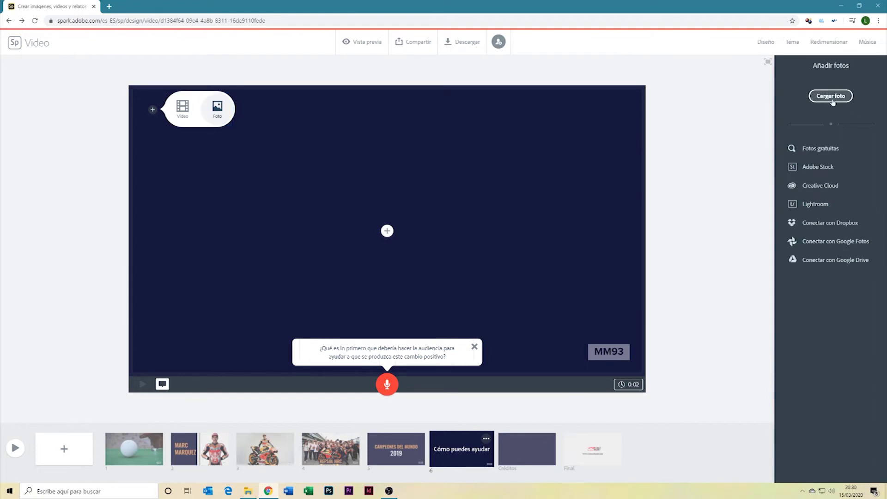
{"action": "left_click", "coordinate": [828, 97]}
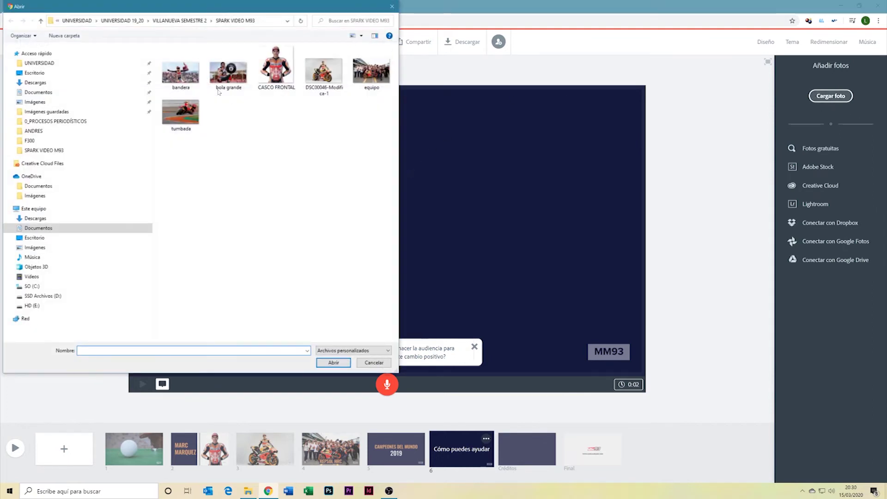
{"action": "left_click", "coordinate": [181, 74]}
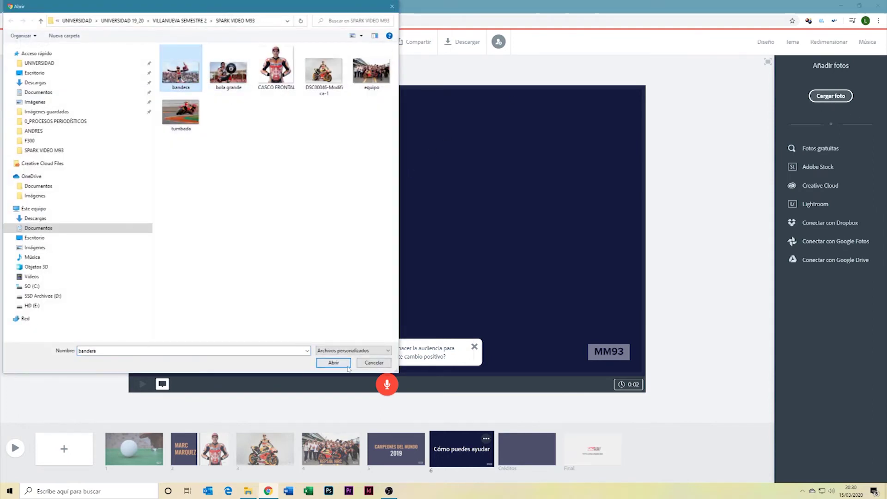
{"action": "left_click", "coordinate": [344, 365]}
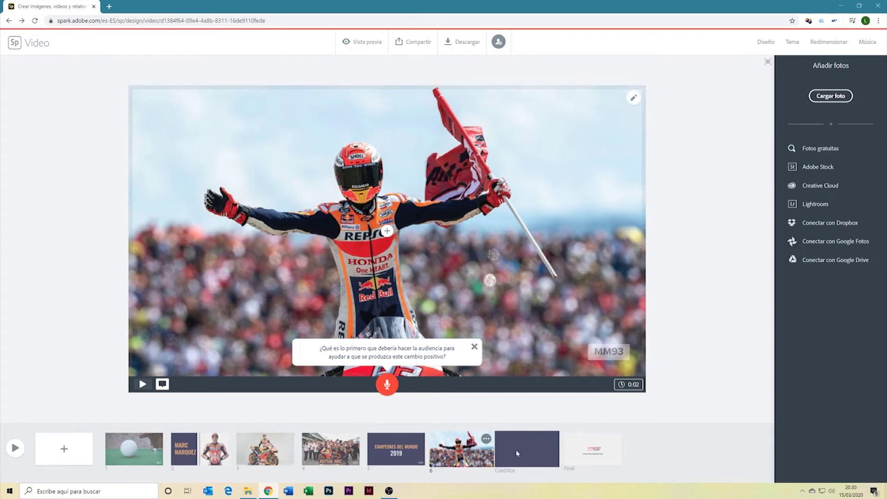
Glance at the Créditos slide, then open slide 6's options menu.
{"action": "left_click", "coordinate": [515, 450]}
{"action": "left_click", "coordinate": [475, 457]}
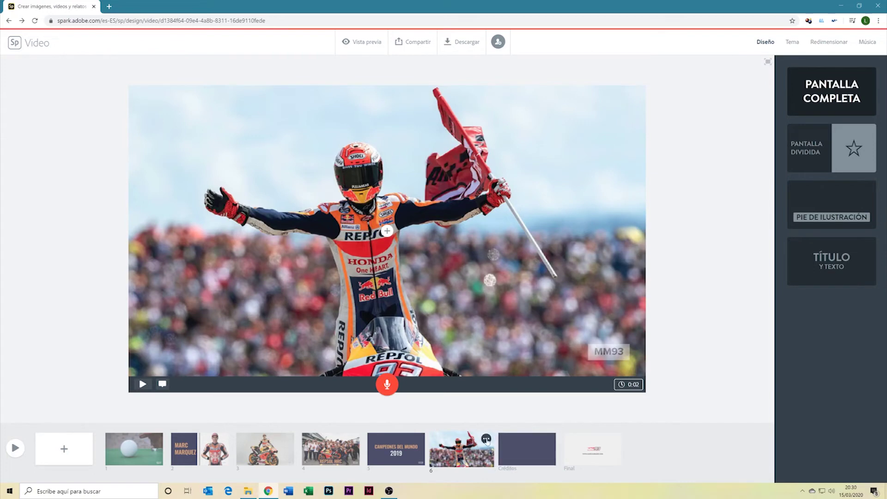
{"action": "left_click", "coordinate": [489, 441]}
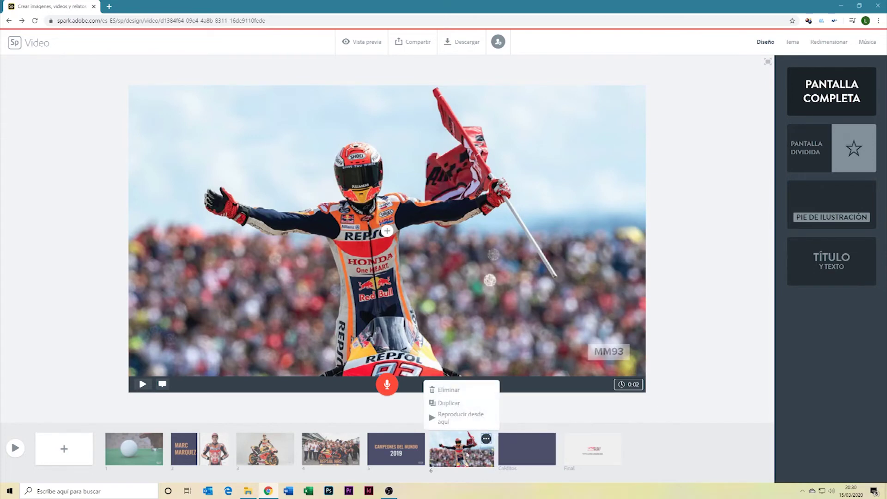
Duplicate the flag slide and replace the copy's photo with 'bola grande'.
{"action": "left_click", "coordinate": [460, 405]}
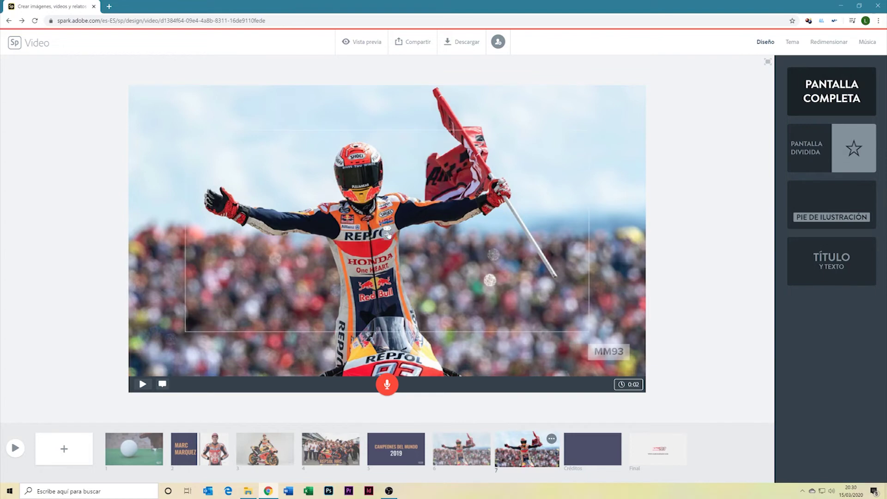
{"action": "left_click", "coordinate": [387, 230]}
{"action": "left_click", "coordinate": [576, 259]}
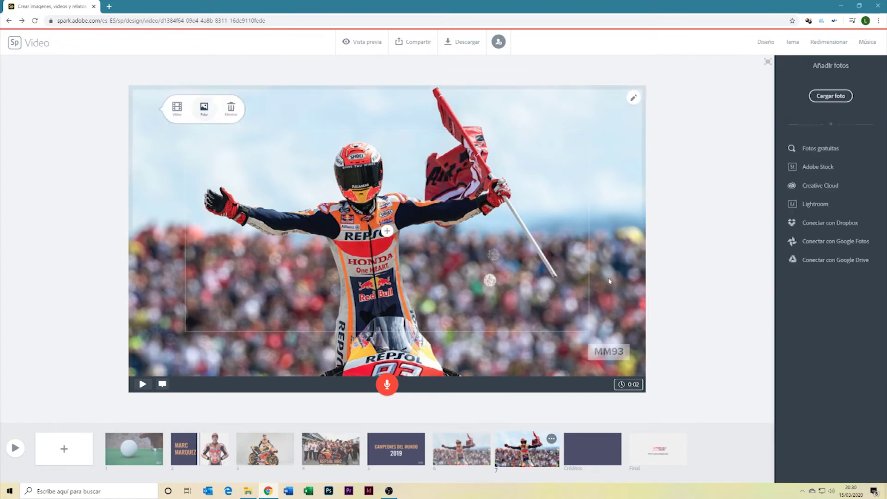
{"action": "left_click", "coordinate": [828, 99]}
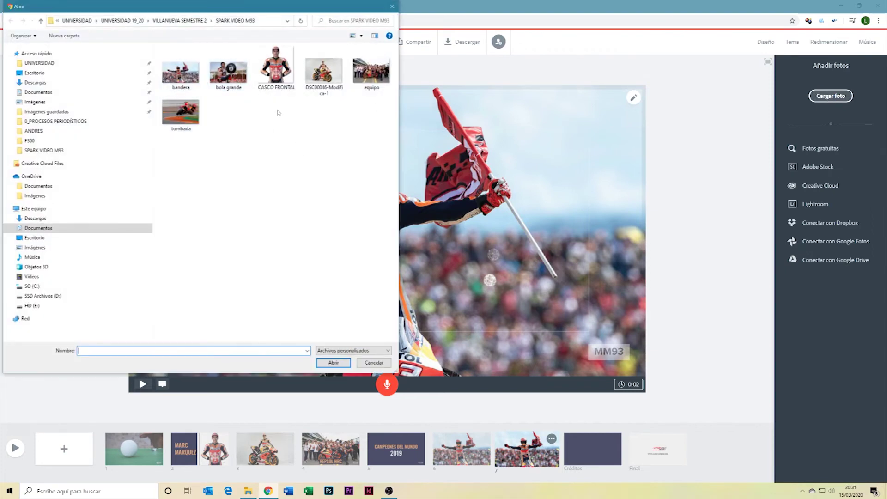
{"action": "left_click", "coordinate": [233, 77]}
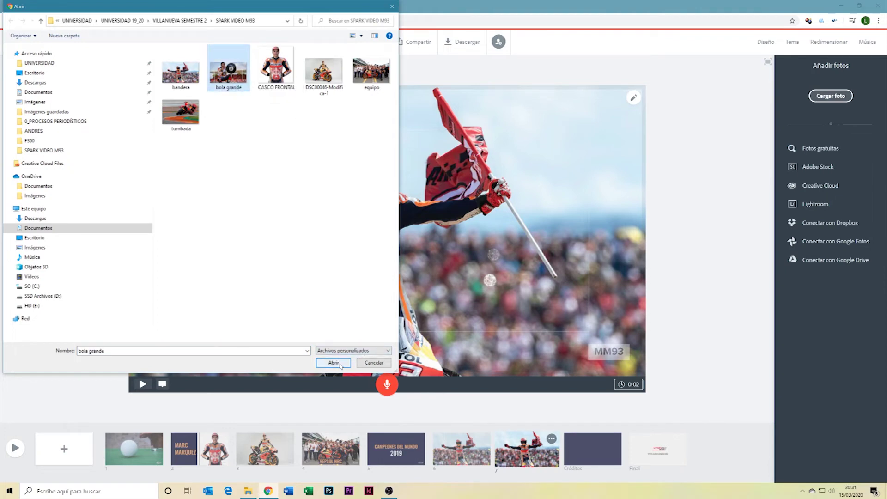
{"action": "left_click", "coordinate": [334, 363]}
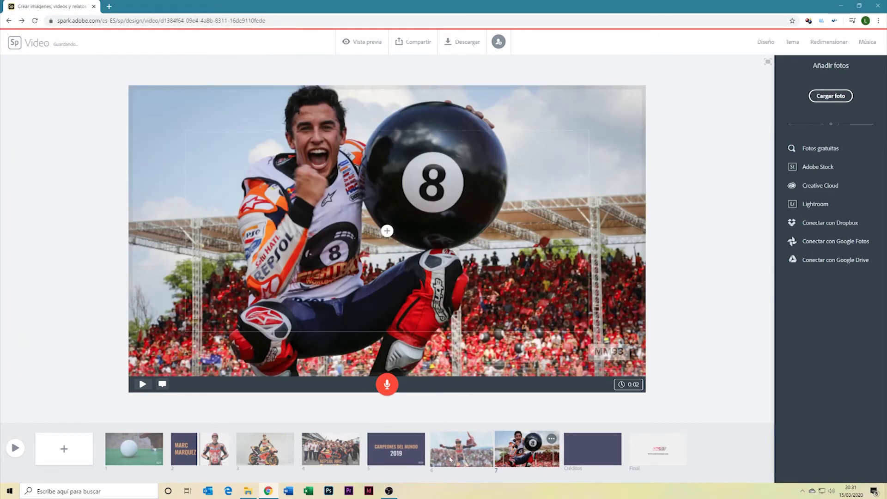
{"action": "left_click", "coordinate": [462, 449]}
{"action": "left_click", "coordinate": [399, 458]}
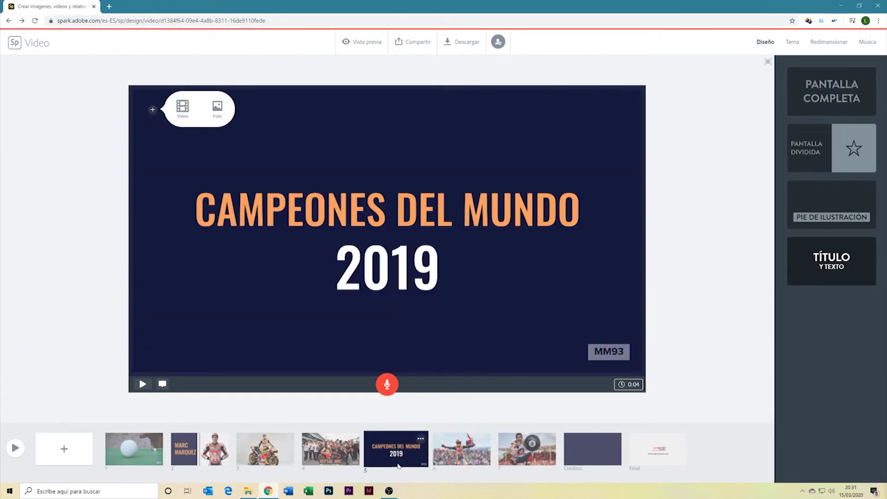
Duplicate the Campeones del Mundo 2019 slide and set the 'tumbada' photo behind the copy.
{"action": "left_click", "coordinate": [421, 439]}
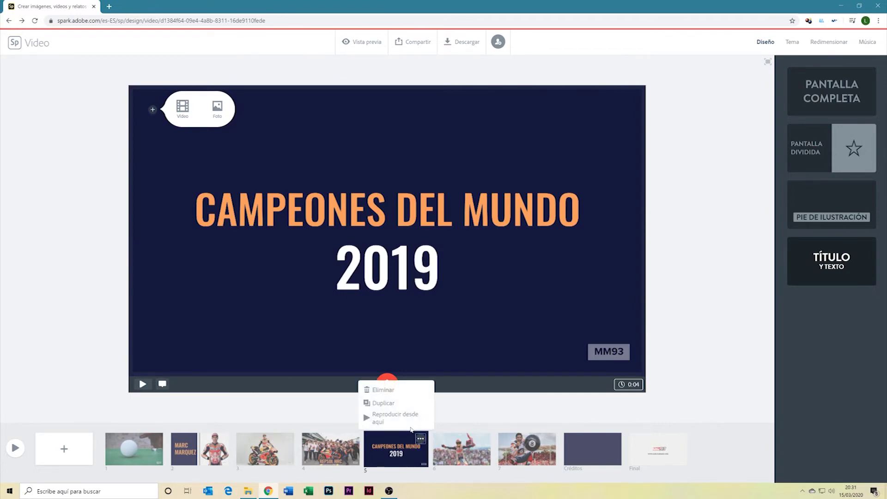
{"action": "left_click", "coordinate": [383, 403]}
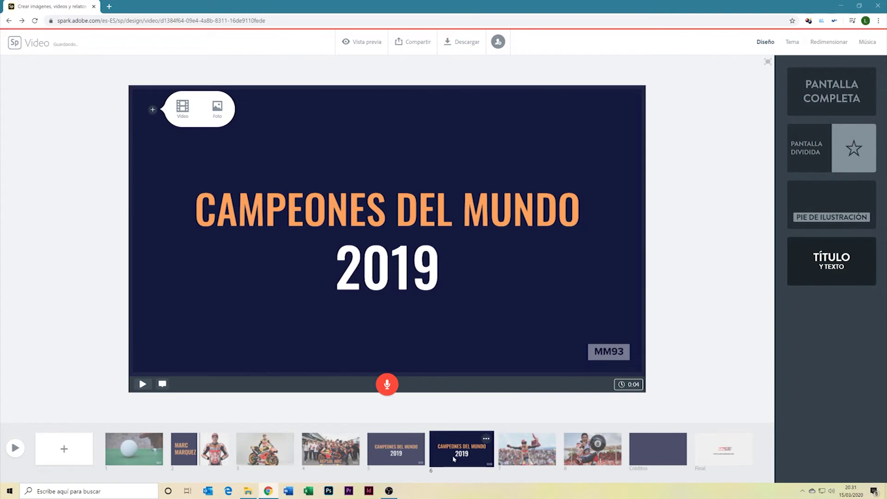
{"action": "left_click", "coordinate": [217, 110]}
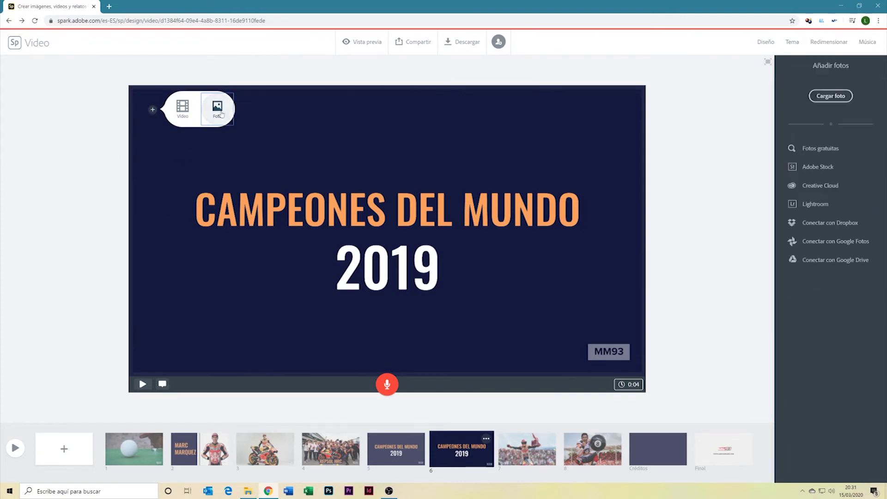
{"action": "left_click", "coordinate": [827, 97]}
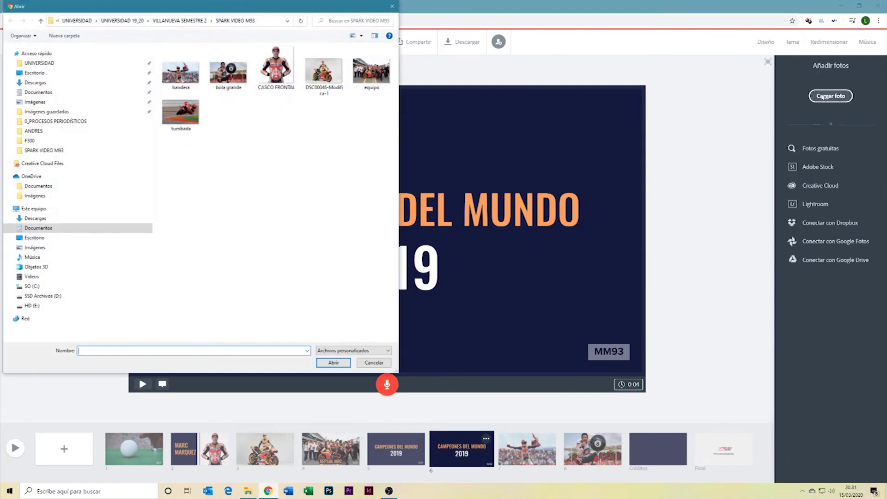
{"action": "left_click", "coordinate": [181, 112]}
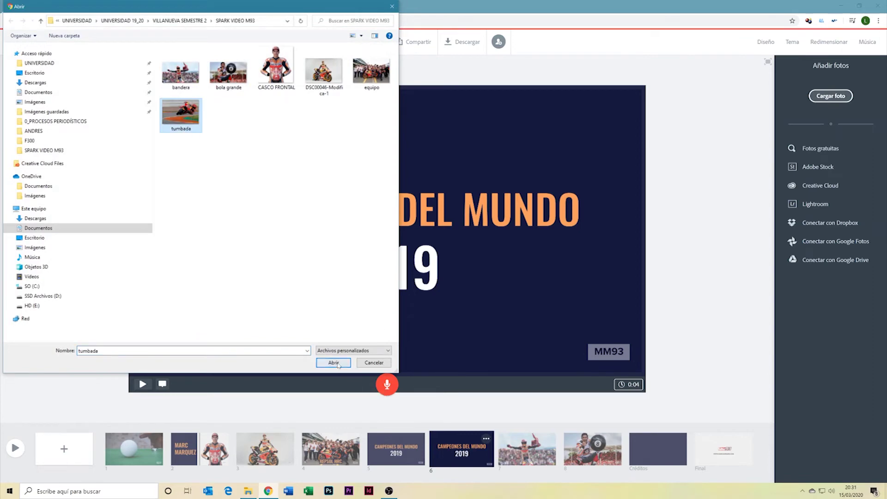
{"action": "left_click", "coordinate": [336, 364]}
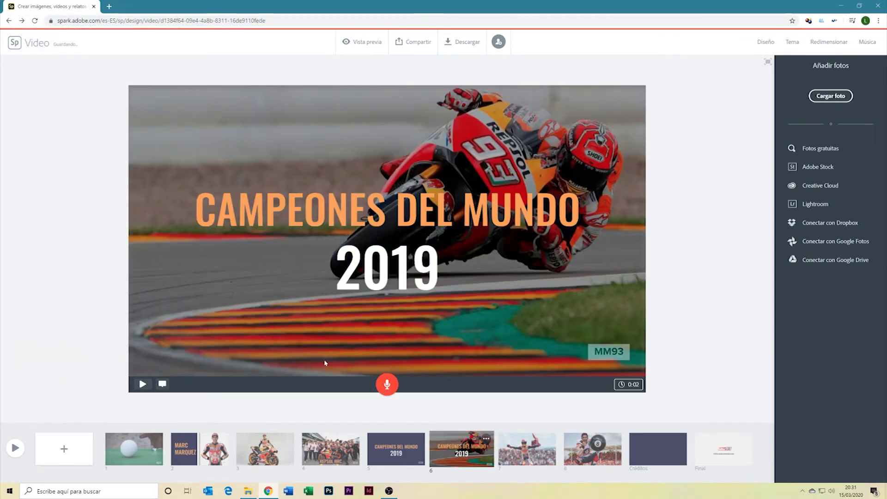
Compare the original plain title slide with its motorcycle-photo copy.
{"action": "left_click", "coordinate": [407, 460]}
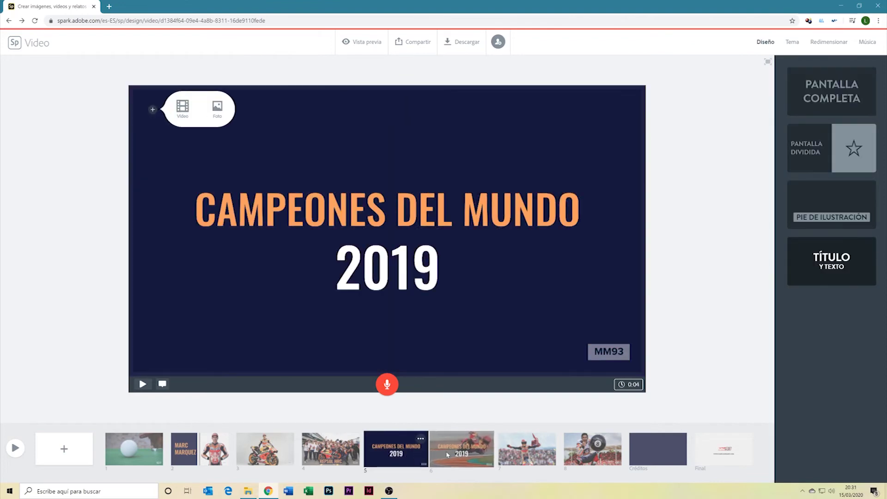
{"action": "left_click", "coordinate": [444, 456]}
{"action": "left_click", "coordinate": [392, 451]}
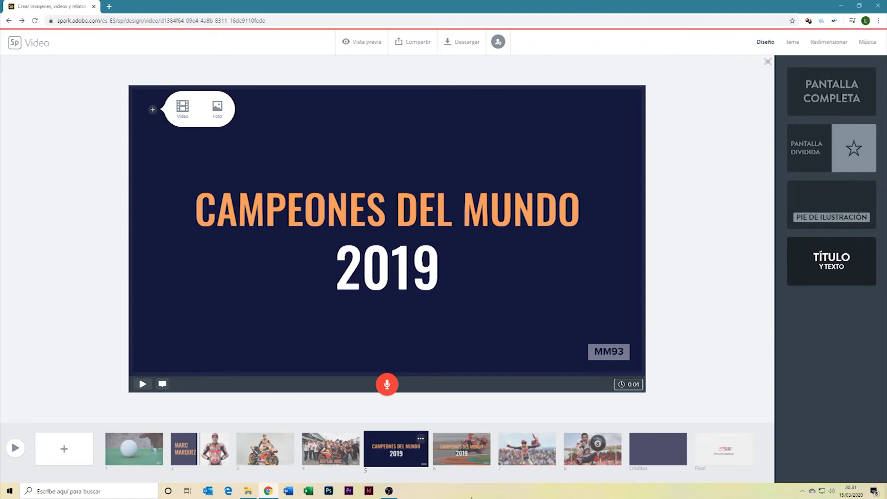
{"action": "left_click", "coordinate": [457, 465]}
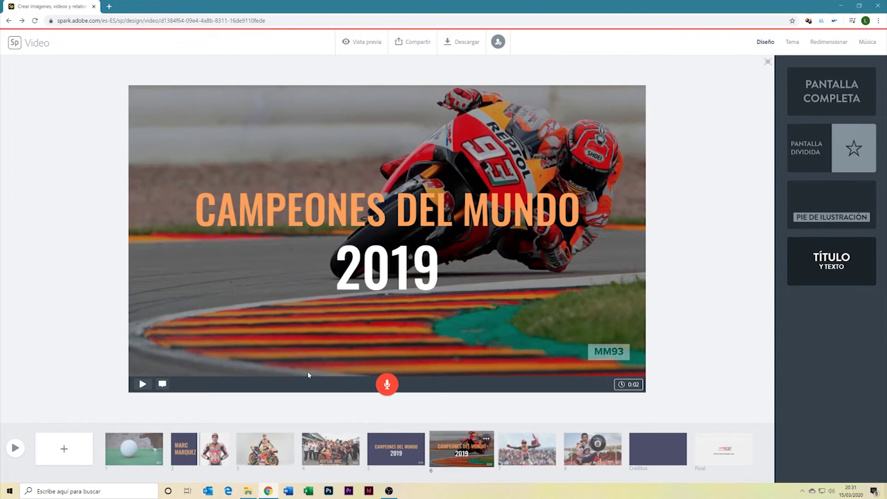
{"action": "left_click", "coordinate": [367, 43]}
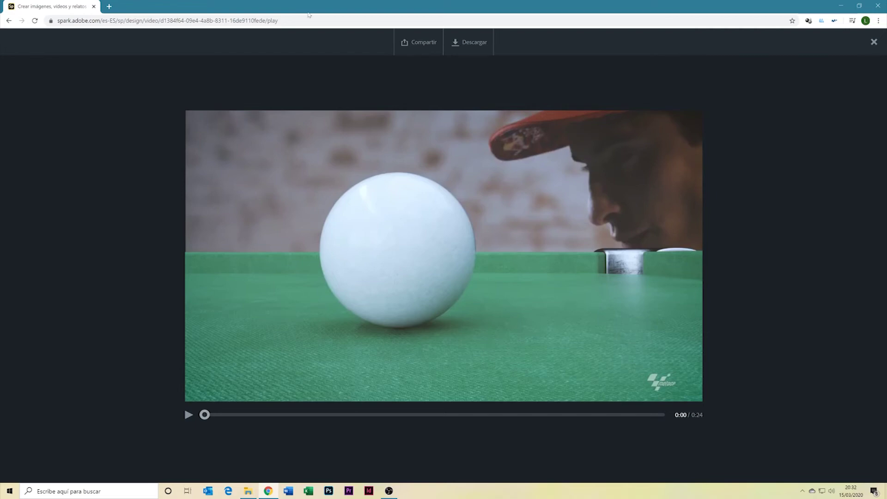
{"action": "left_click", "coordinate": [874, 42]}
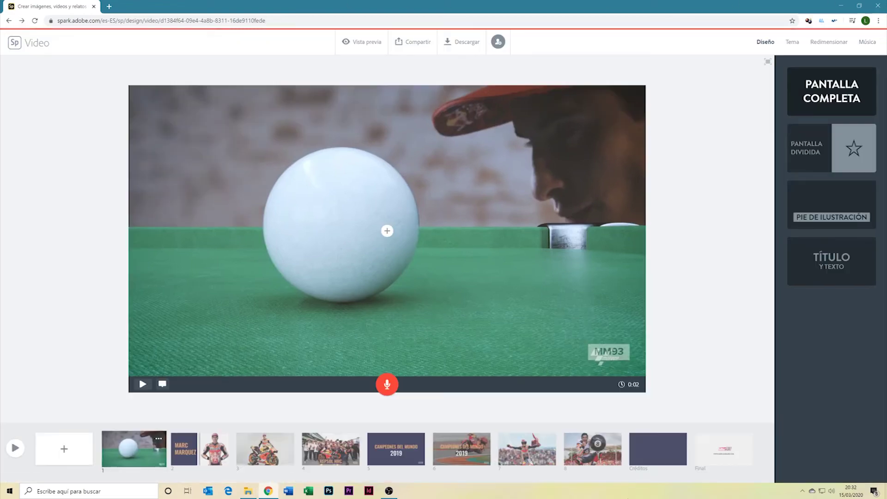
Insert a blank slide after the 8-ball slide and drag it ahead of that slide.
{"action": "left_click", "coordinate": [630, 438]}
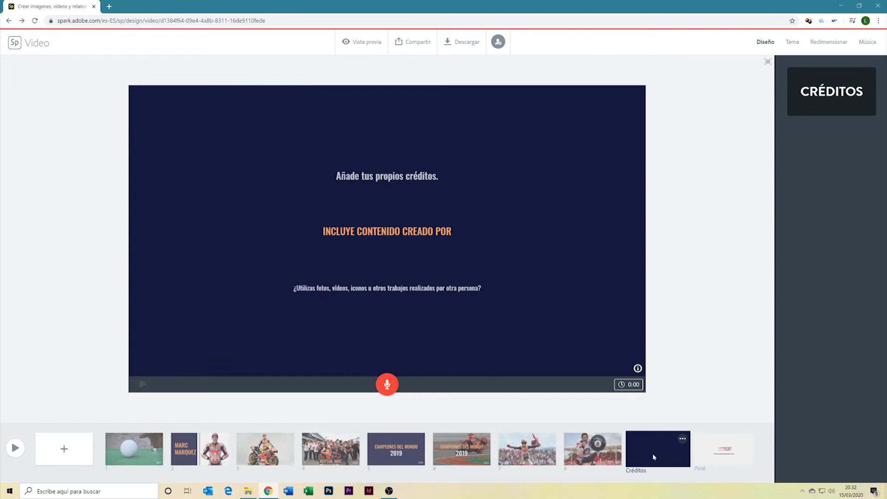
{"action": "left_click", "coordinate": [611, 450]}
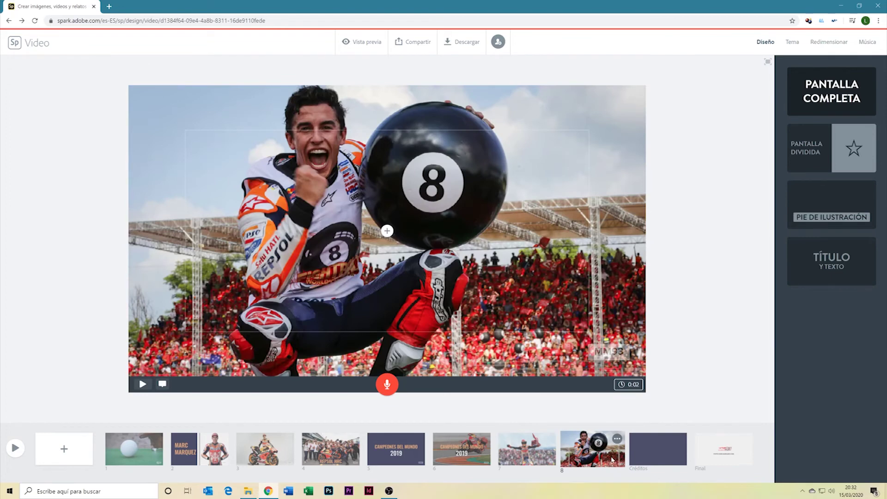
{"action": "left_click", "coordinate": [67, 450]}
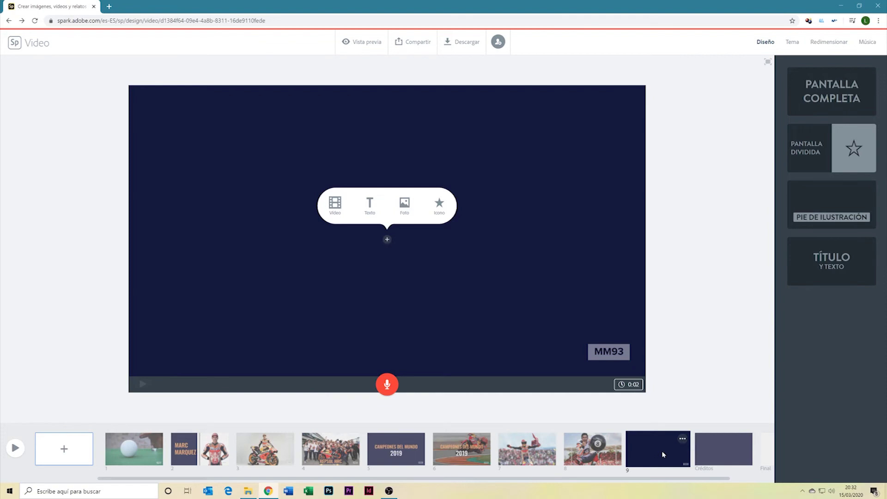
{"action": "left_click_drag", "start_coordinate": [663, 455], "coordinate": [602, 459]}
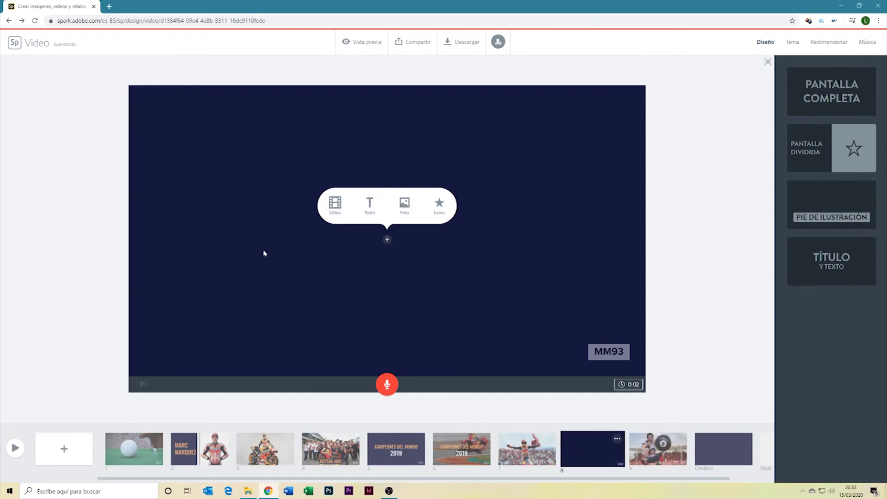
Load the 'bola grande' photo into the new blank slide 8.
{"action": "left_click", "coordinate": [403, 206]}
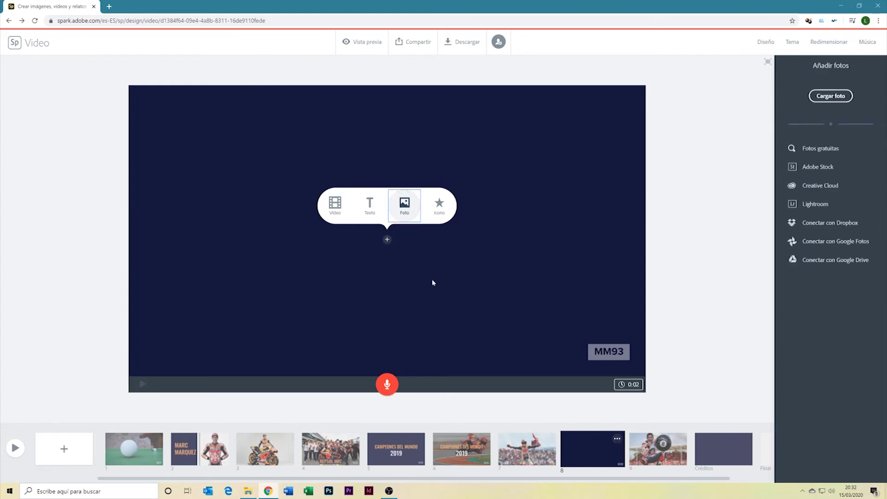
{"action": "left_click", "coordinate": [830, 95]}
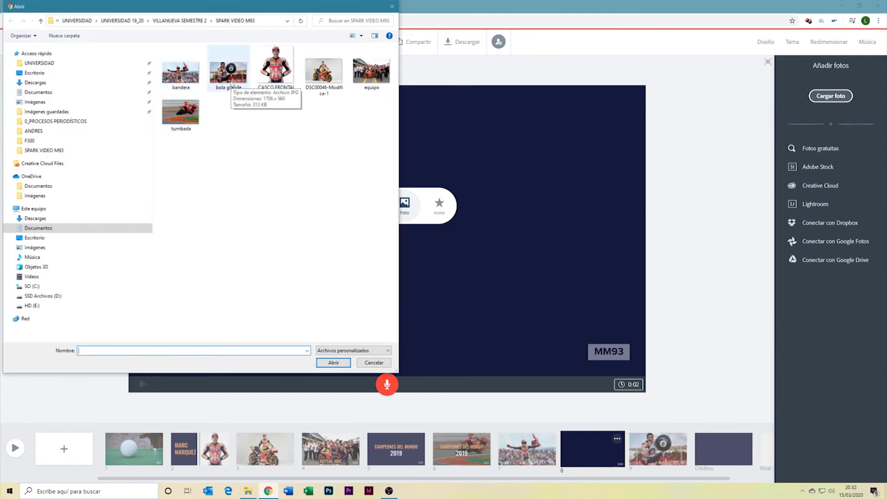
{"action": "left_click", "coordinate": [232, 83]}
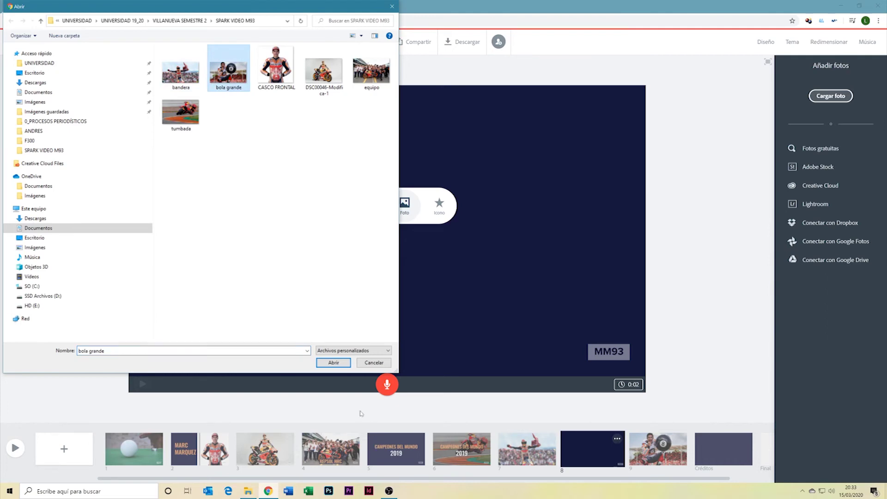
{"action": "left_click", "coordinate": [333, 362]}
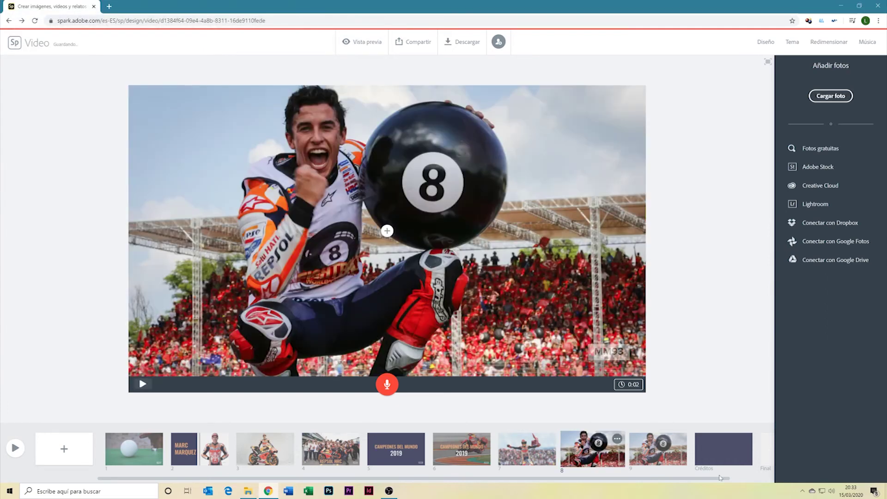
Delete the older 8-ball slide 9 and play the whole video full-screen.
{"action": "left_click", "coordinate": [685, 451]}
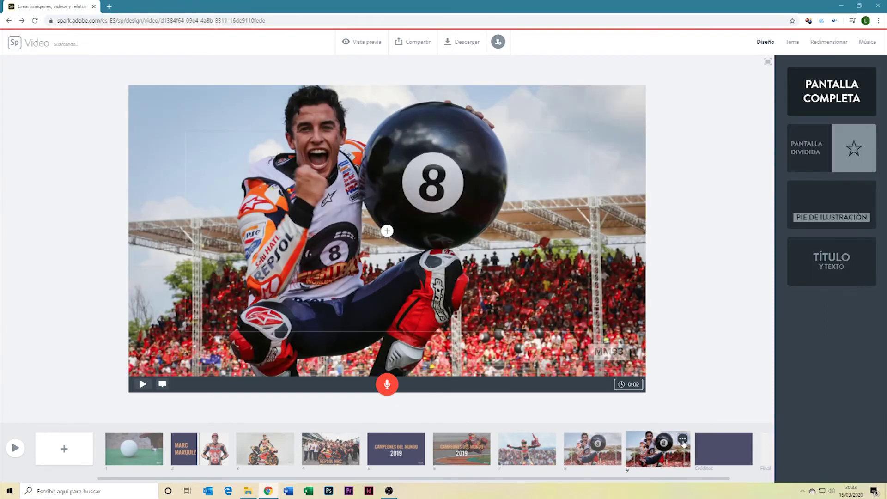
{"action": "left_click", "coordinate": [683, 441]}
{"action": "left_click", "coordinate": [644, 389]}
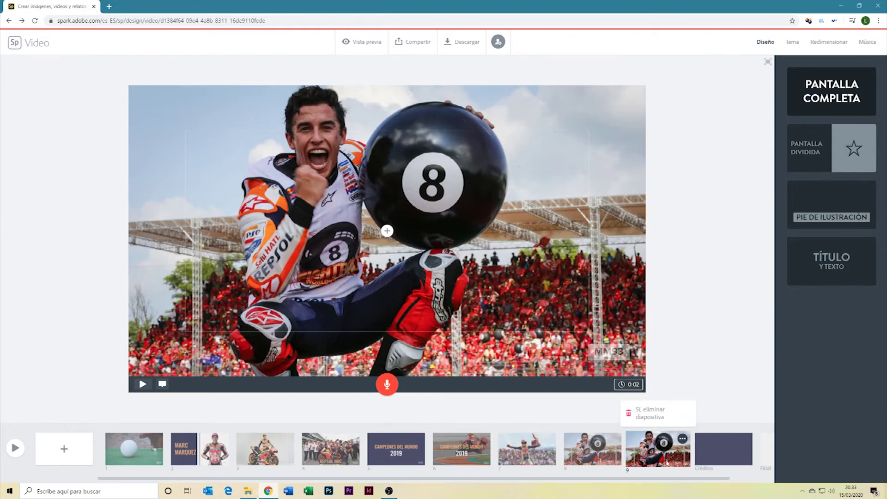
{"action": "left_click", "coordinate": [649, 412]}
{"action": "left_click", "coordinate": [526, 451]}
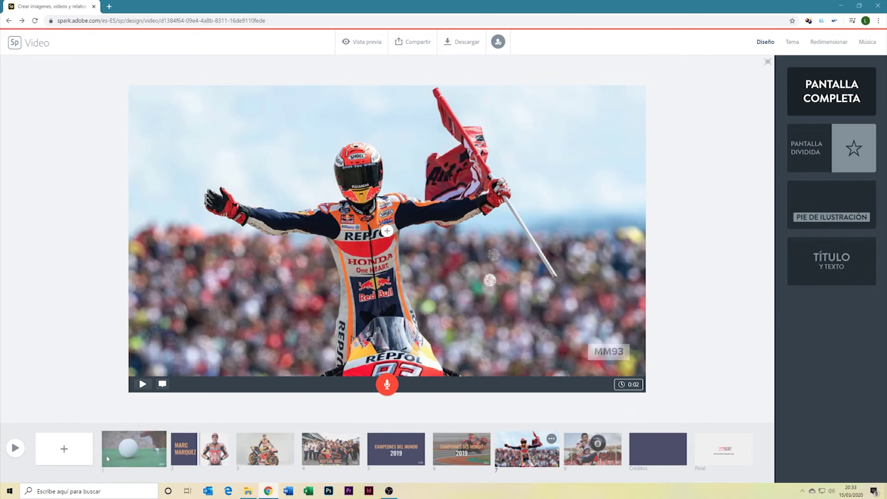
{"action": "left_click", "coordinate": [15, 448]}
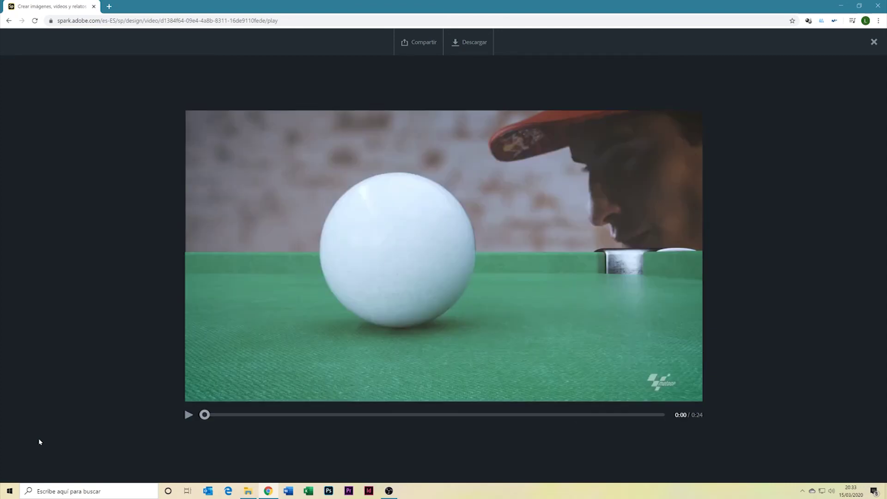
{"action": "key", "text": "Escape"}
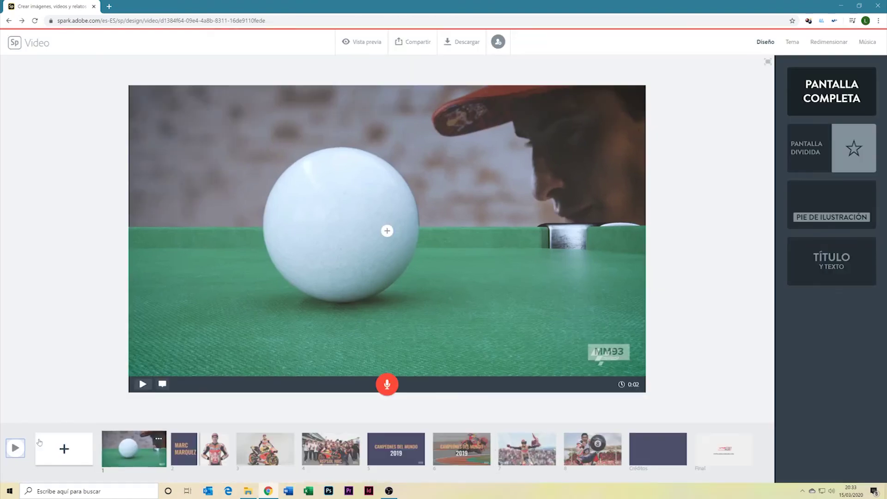
Insert a new slide before the credits and upload the billiards video clip to it.
{"action": "left_click", "coordinate": [665, 451]}
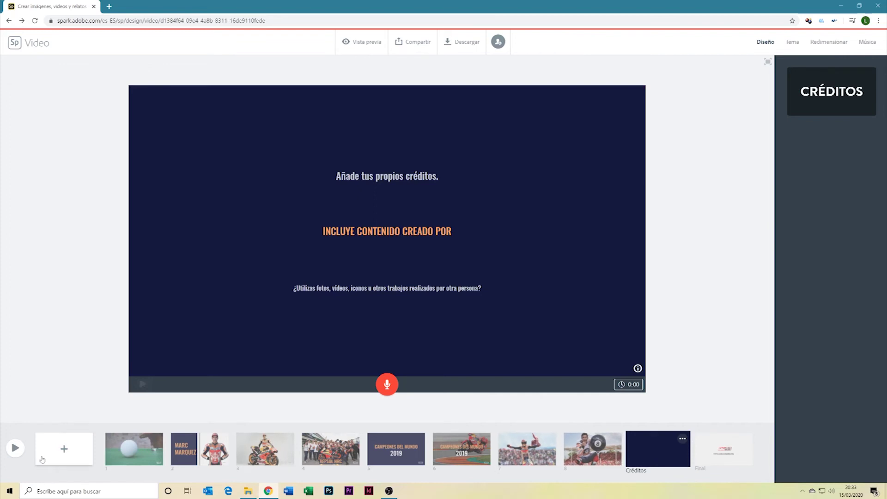
{"action": "left_click", "coordinate": [64, 449]}
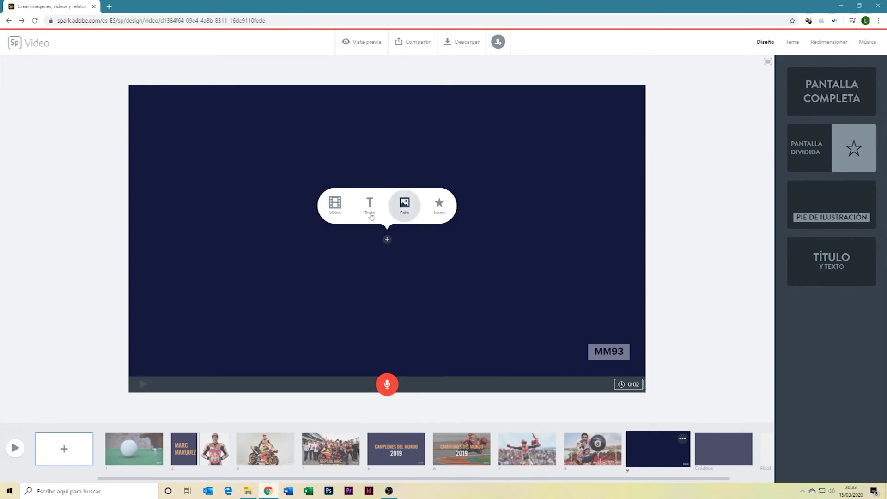
{"action": "left_click", "coordinate": [335, 203]}
{"action": "left_click", "coordinate": [180, 58]}
{"action": "left_click", "coordinate": [340, 365]}
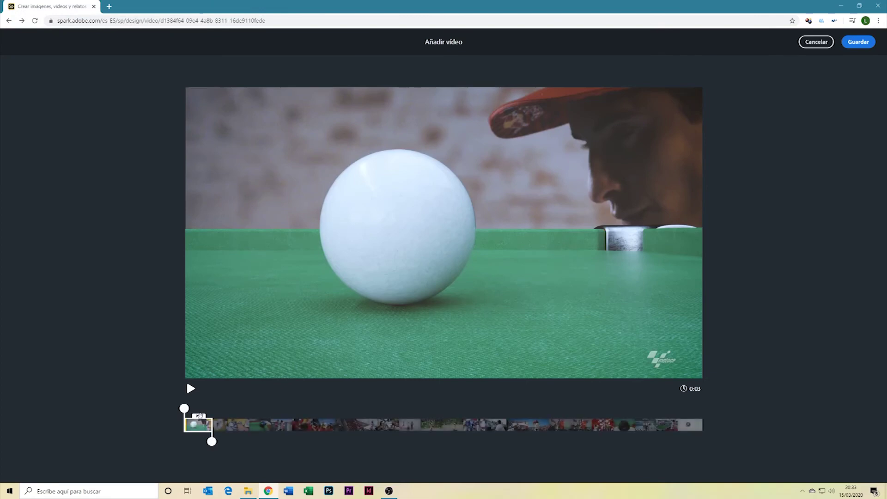
Trim the billiards clip to a 7-second section near its end and save it to slide 9.
{"action": "left_click_drag", "start_coordinate": [202, 422], "coordinate": [689, 412]}
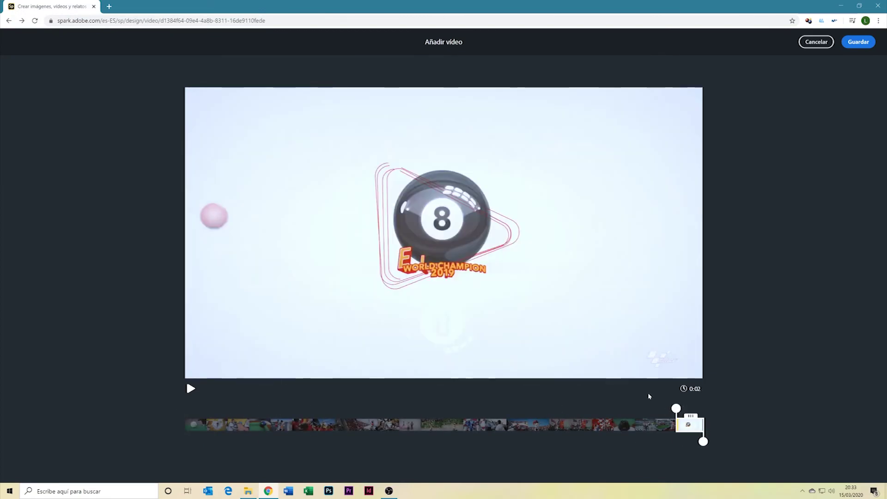
{"action": "left_click", "coordinate": [189, 389]}
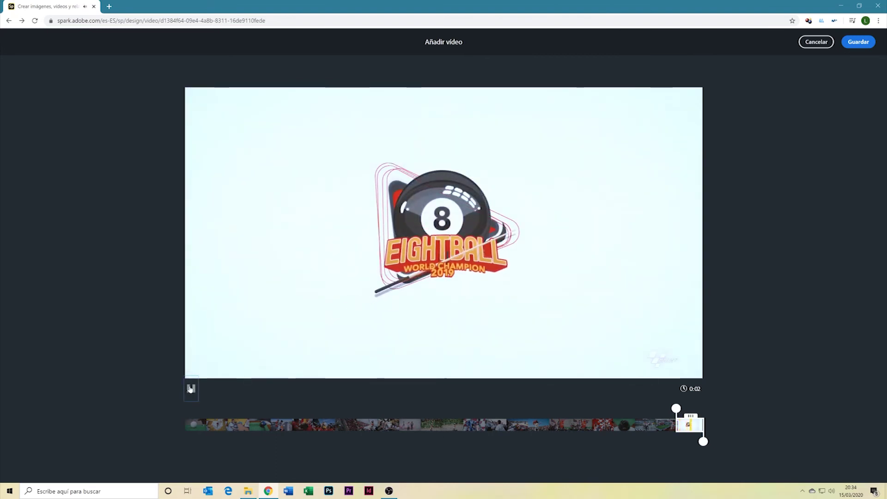
{"action": "left_click_drag", "start_coordinate": [676, 409], "coordinate": [638, 409]}
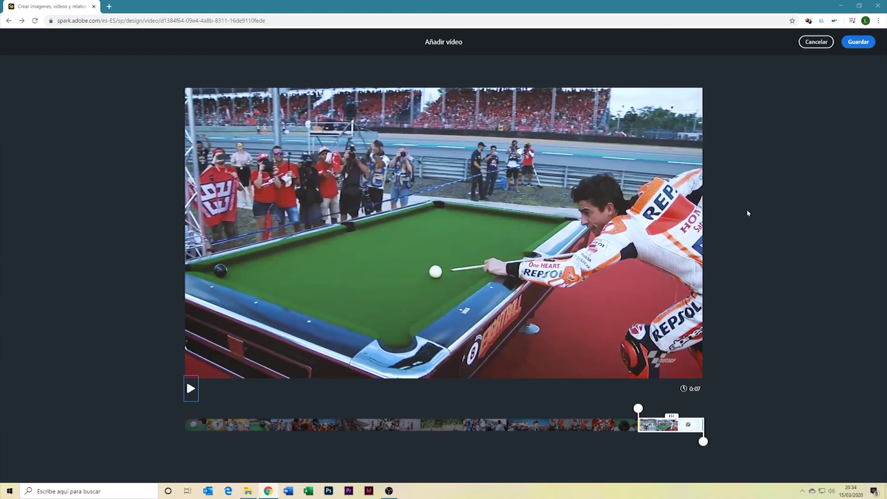
{"action": "left_click", "coordinate": [853, 44]}
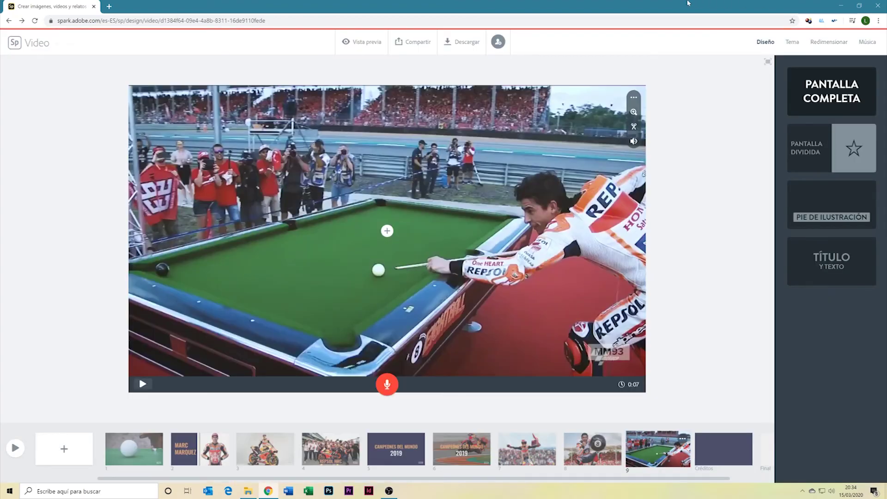
Show the Final MM93 end card slide and open the background music list.
{"action": "scroll", "coordinate": [647, 464], "scroll_direction": "right", "scroll_amount": 1}
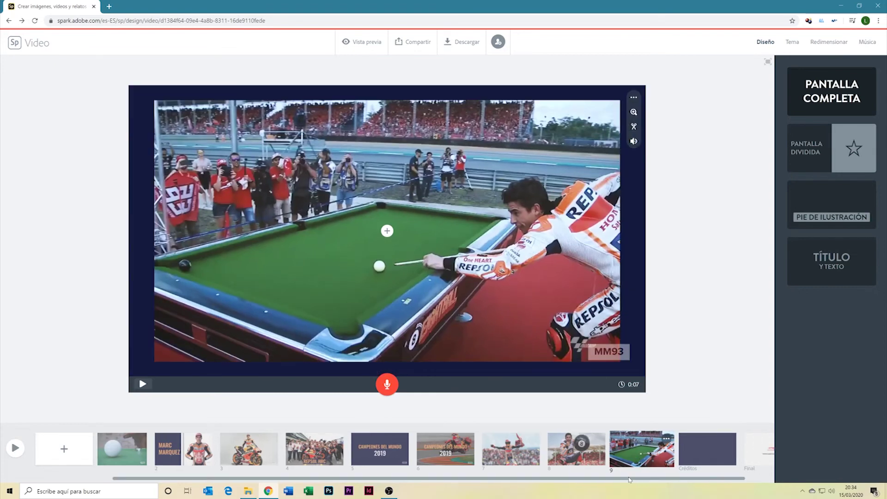
{"action": "scroll", "coordinate": [633, 463], "scroll_direction": "right", "scroll_amount": 2}
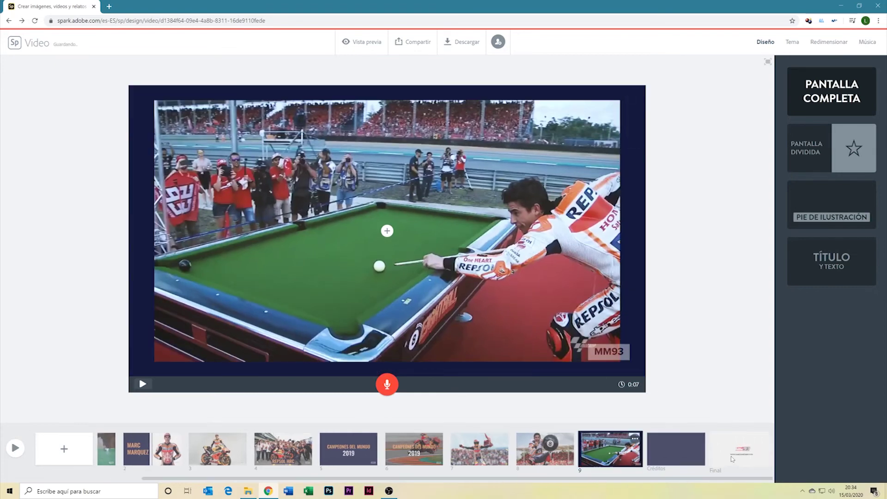
{"action": "left_click", "coordinate": [739, 455]}
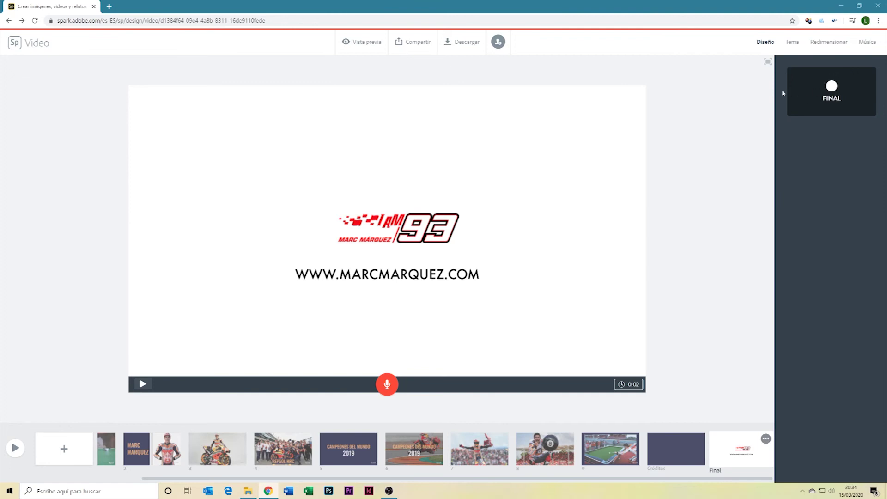
{"action": "left_click", "coordinate": [869, 42]}
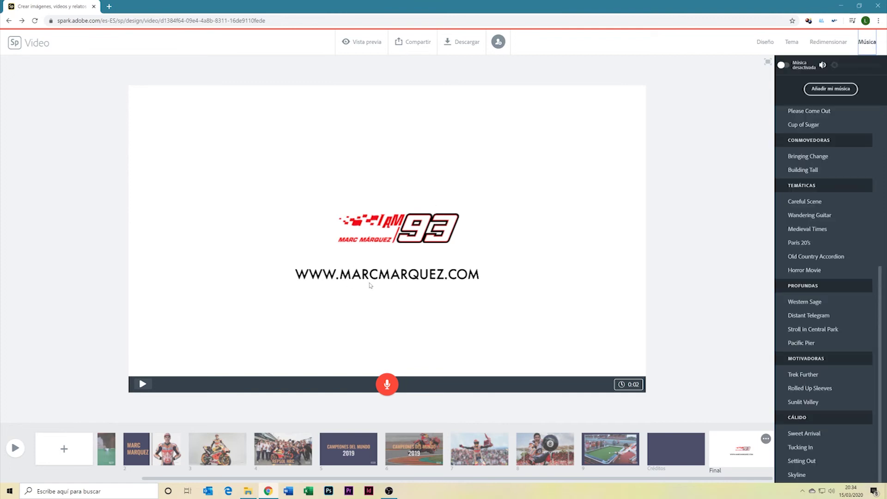
Keep the video in Pantalla panorámica widescreen format through the Redimensionar options.
{"action": "left_click", "coordinate": [837, 45]}
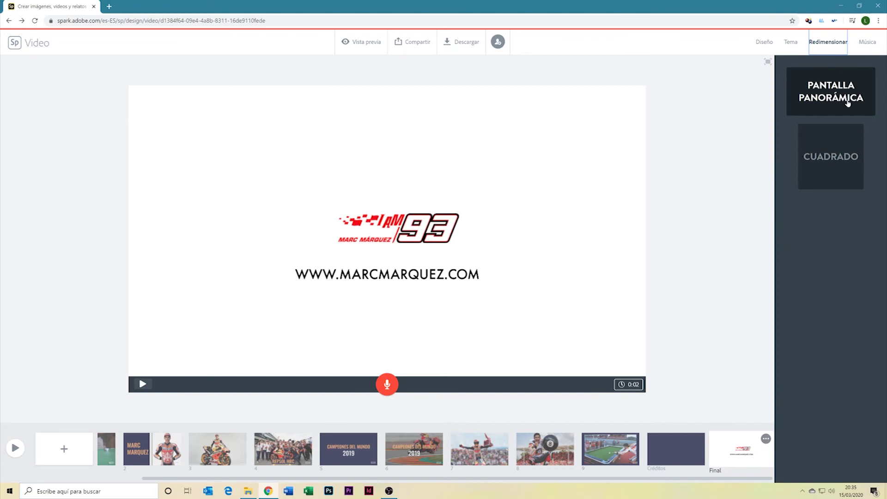
{"action": "left_click", "coordinate": [832, 88]}
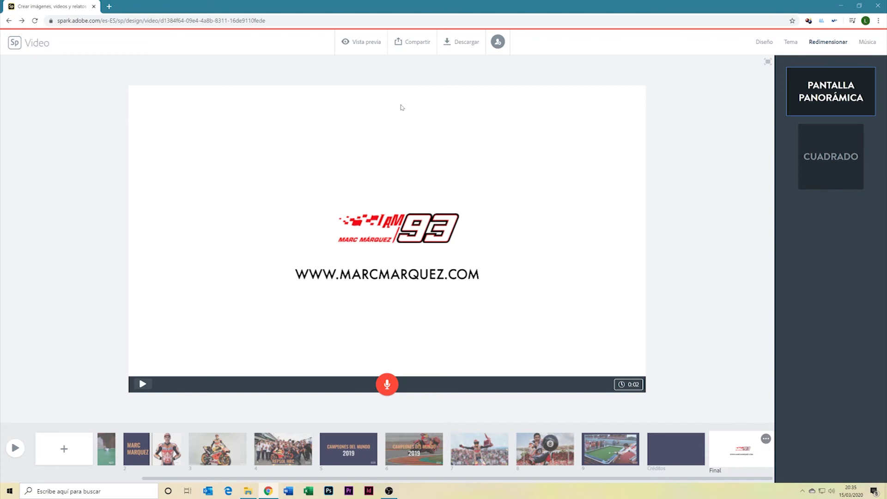
Publish 'MM 93 2019' via Compartir > Publicar without choosing a category, creating its shareable link.
{"action": "left_click", "coordinate": [415, 46]}
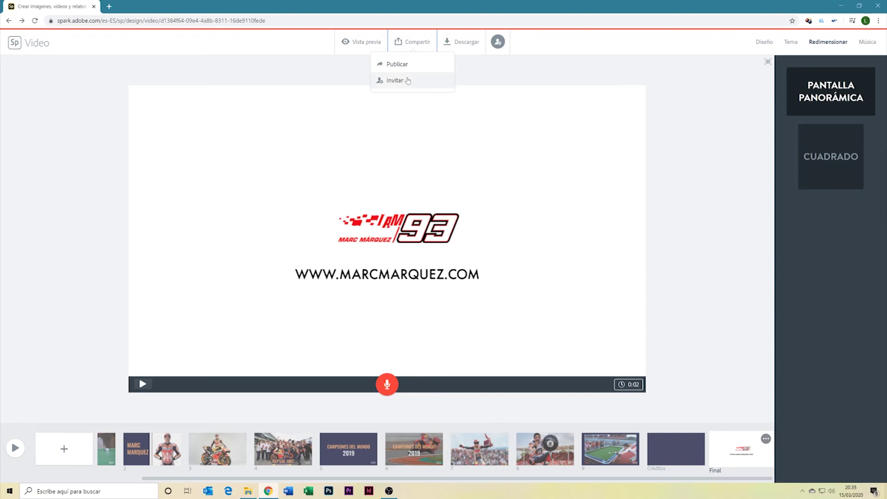
{"action": "left_click", "coordinate": [408, 65]}
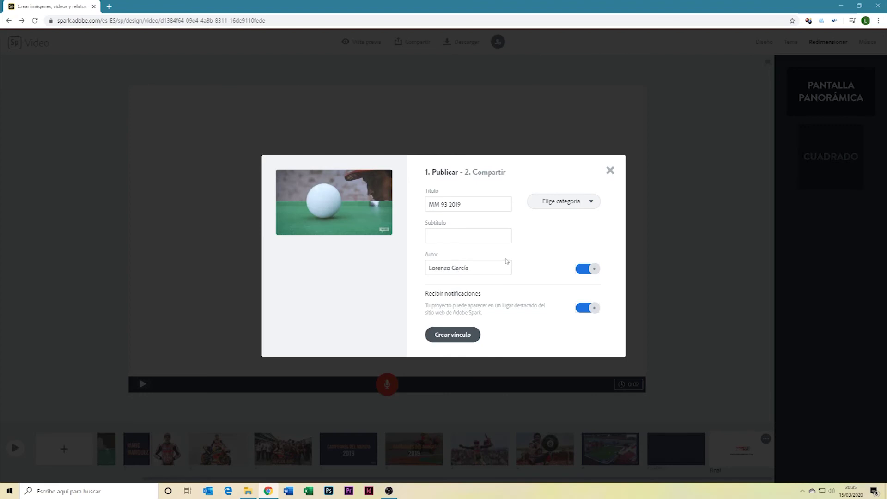
{"action": "left_click", "coordinate": [590, 205]}
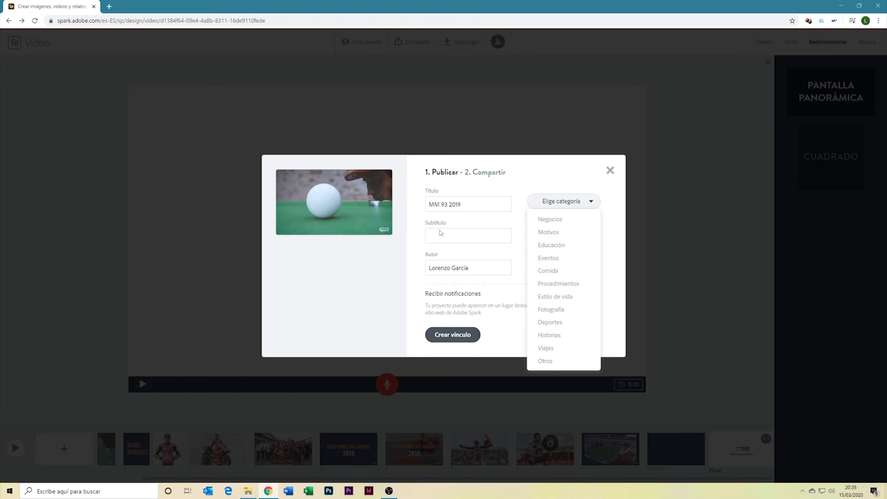
{"action": "left_click", "coordinate": [542, 170]}
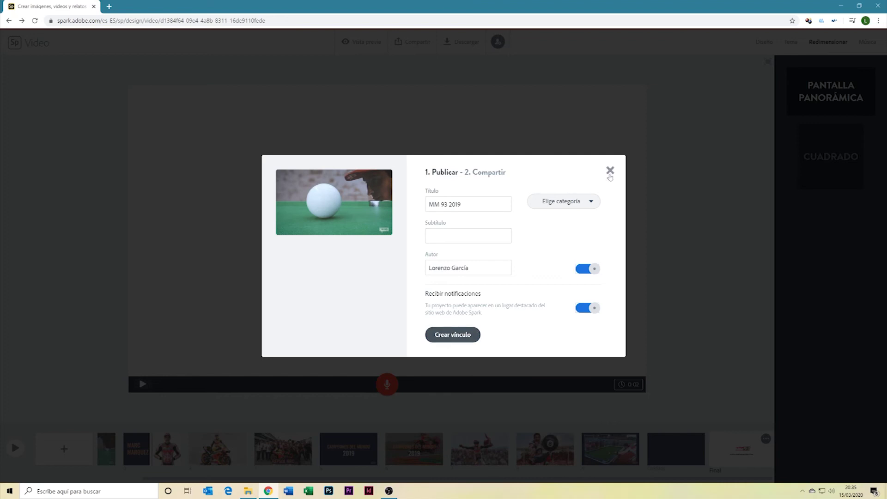
{"action": "left_click", "coordinate": [465, 335]}
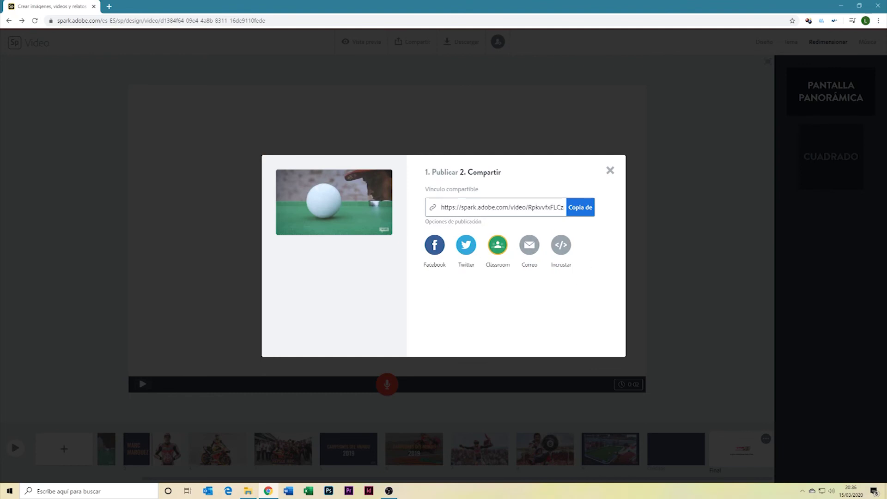
Copy the published video's shareable link, then close the sharing window.
{"action": "left_click", "coordinate": [502, 207]}
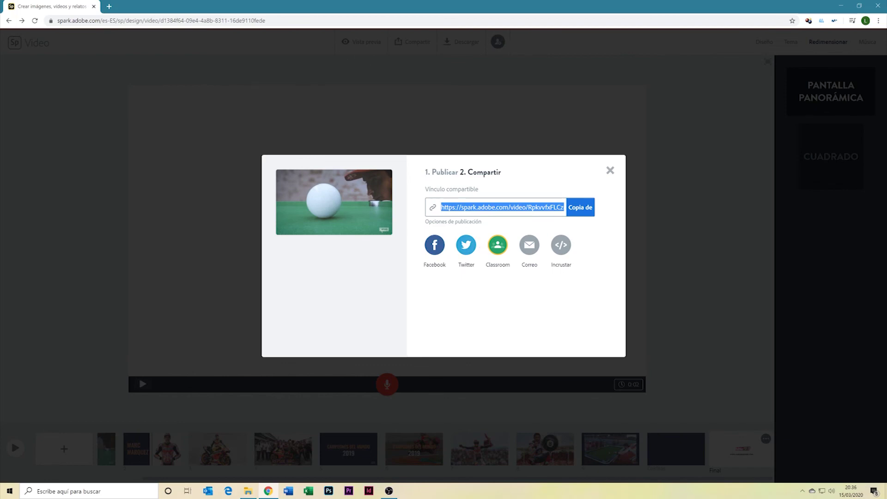
{"action": "right_click", "coordinate": [465, 208]}
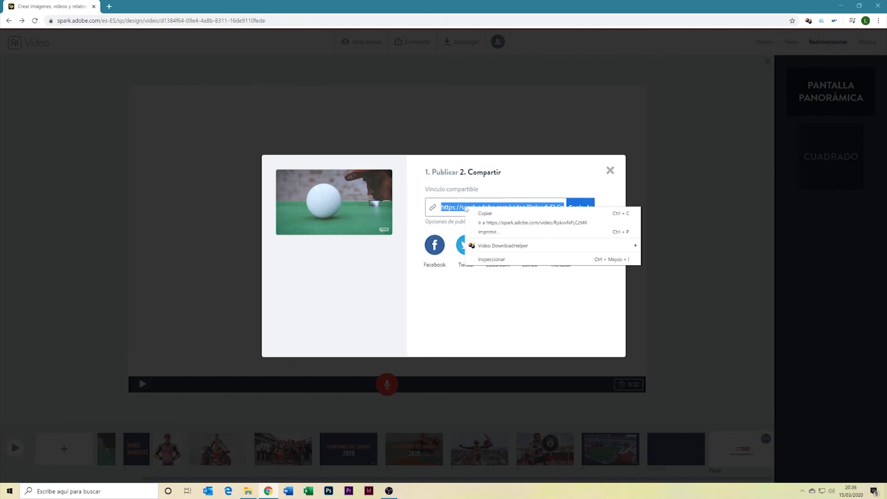
{"action": "left_click", "coordinate": [485, 213]}
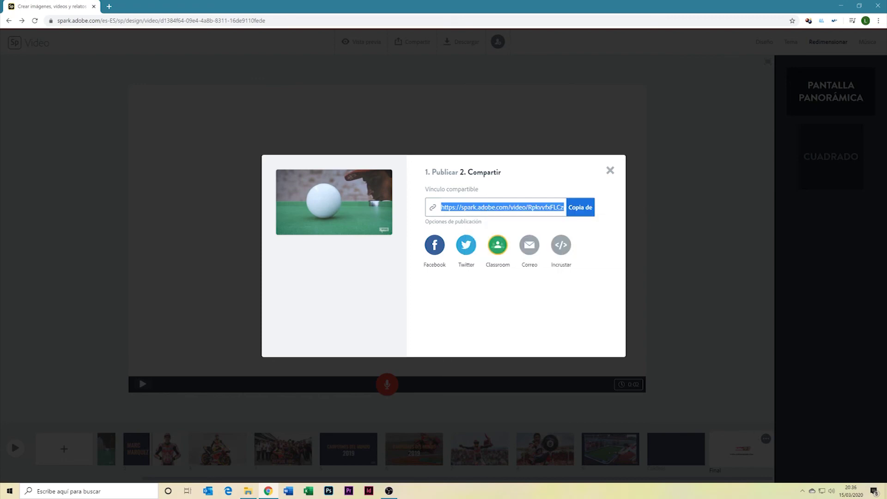
{"action": "left_click", "coordinate": [610, 171]}
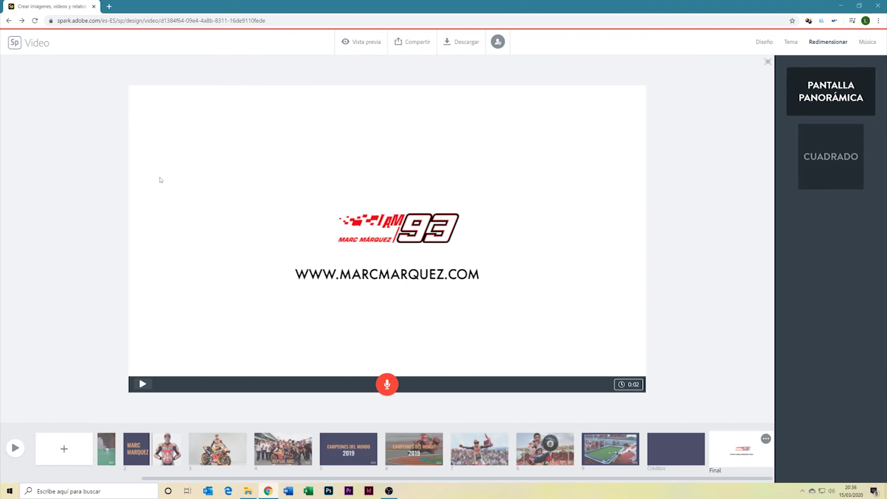
Start downloading the finished video with Descargar.
{"action": "left_click", "coordinate": [465, 42]}
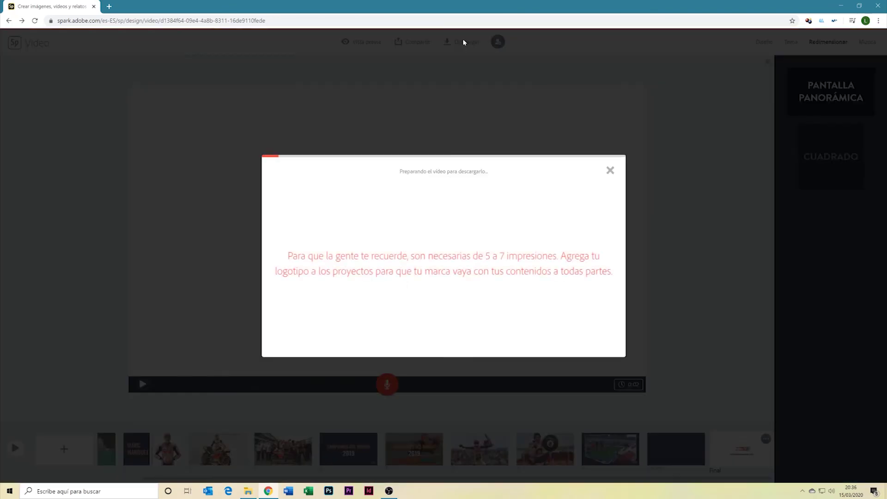